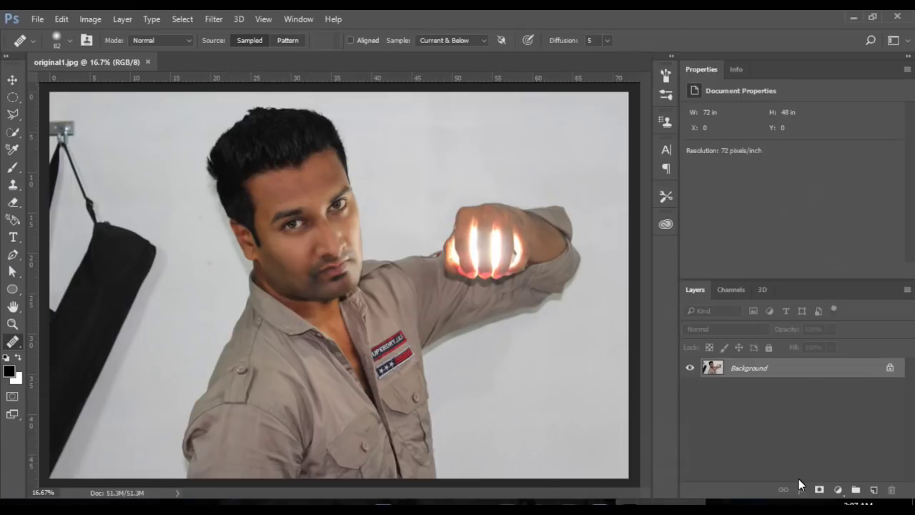
Unlock the Background layer and open Select and Mask with the On White view.
click(890, 367)
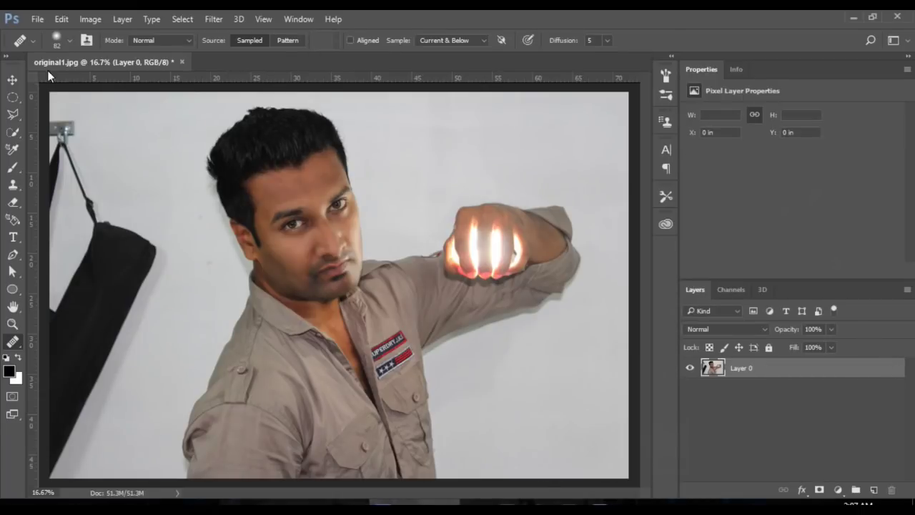
click(14, 135)
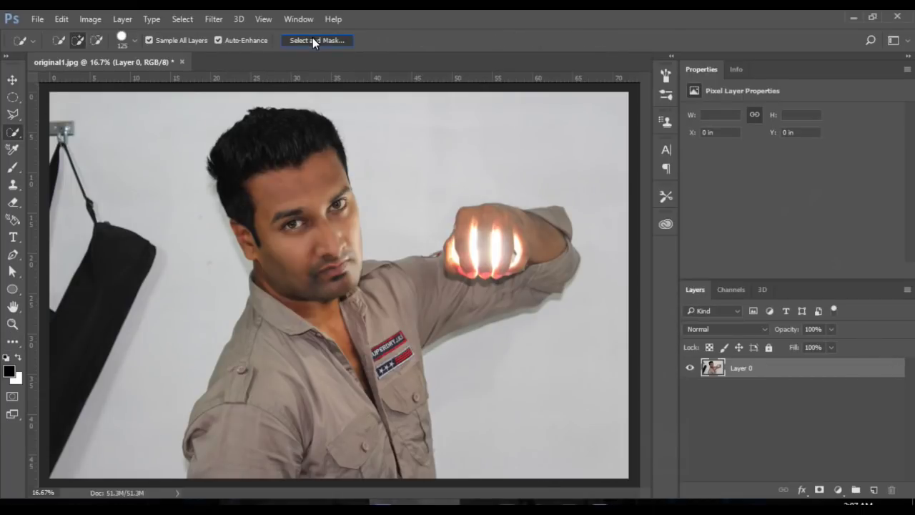
click(313, 40)
click(795, 124)
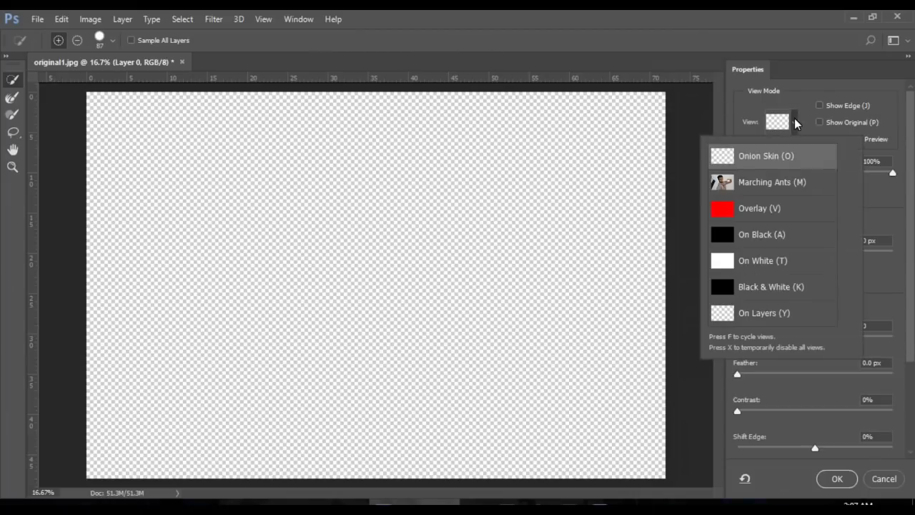
click(765, 261)
click(872, 203)
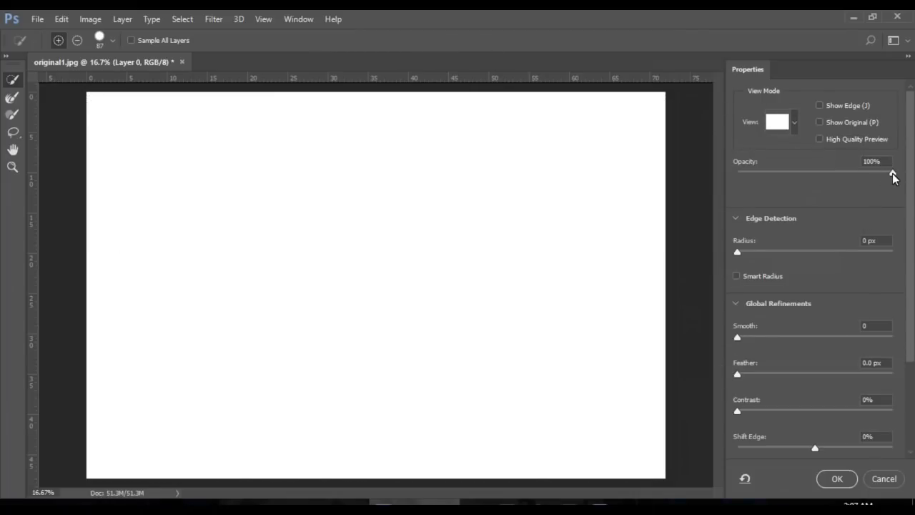
drag(893, 174, 767, 175)
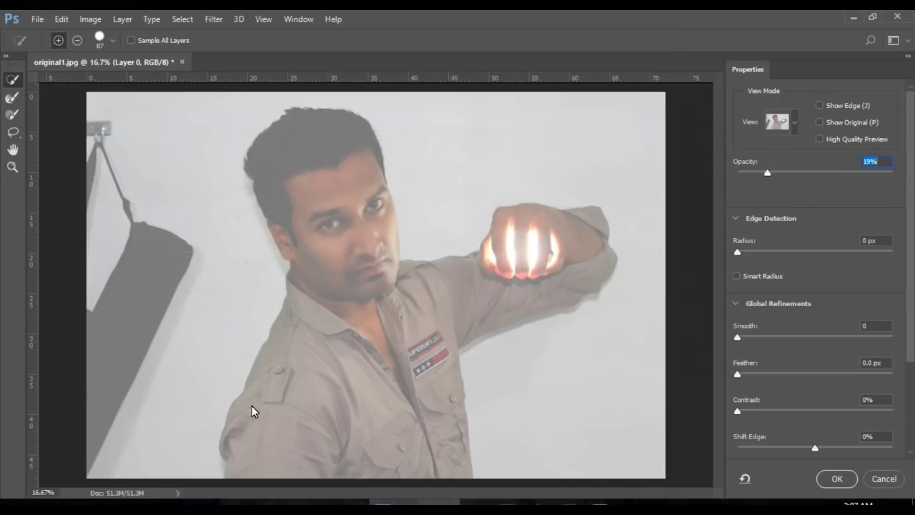
Select the man's torso, head and arm, and output the selection as a layer mask.
drag(249, 431, 291, 344)
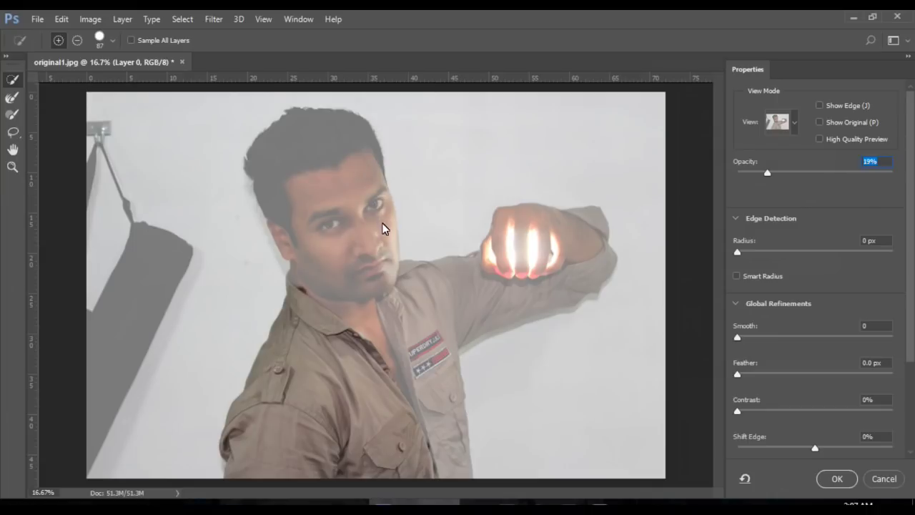
drag(359, 159, 407, 288)
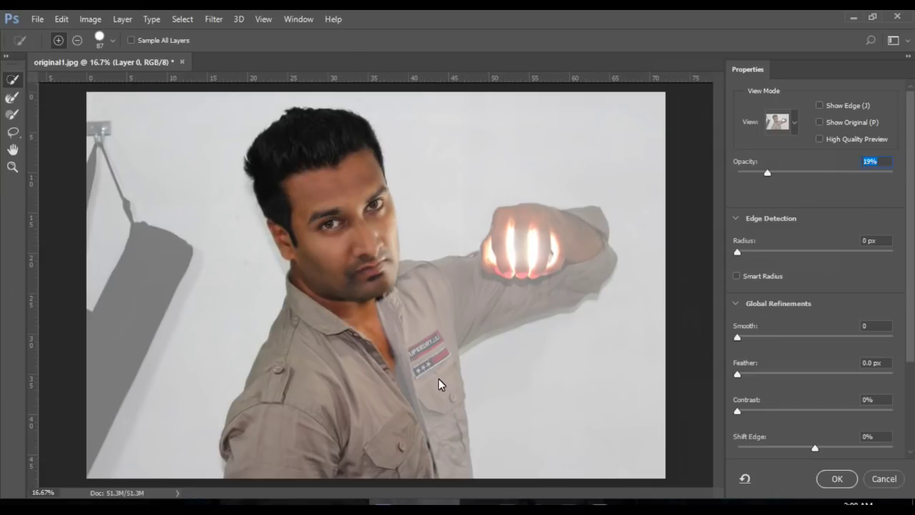
drag(313, 305, 384, 371)
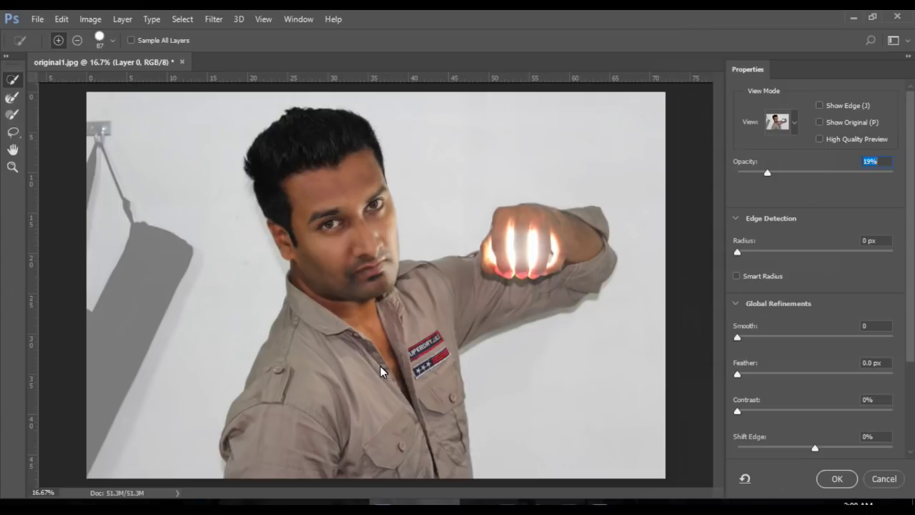
drag(768, 173, 822, 173)
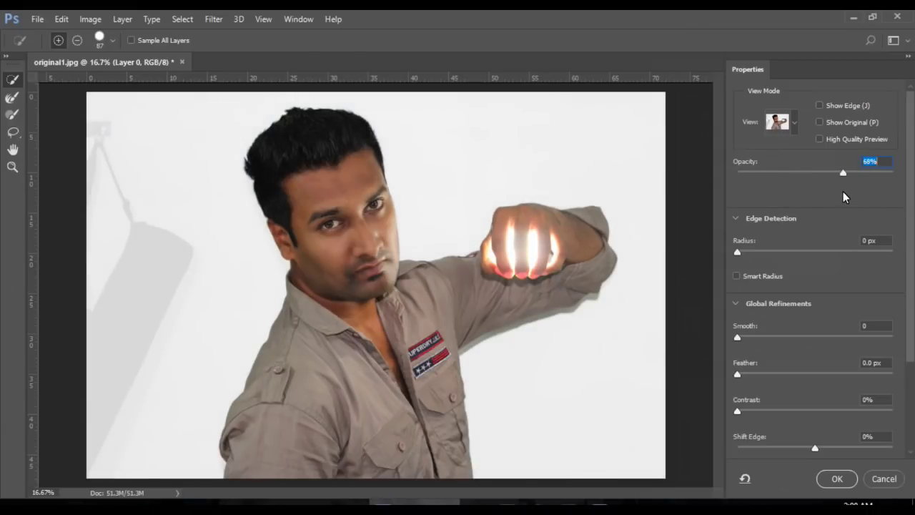
drag(810, 195, 783, 198)
scroll(909, 243, down, 3)
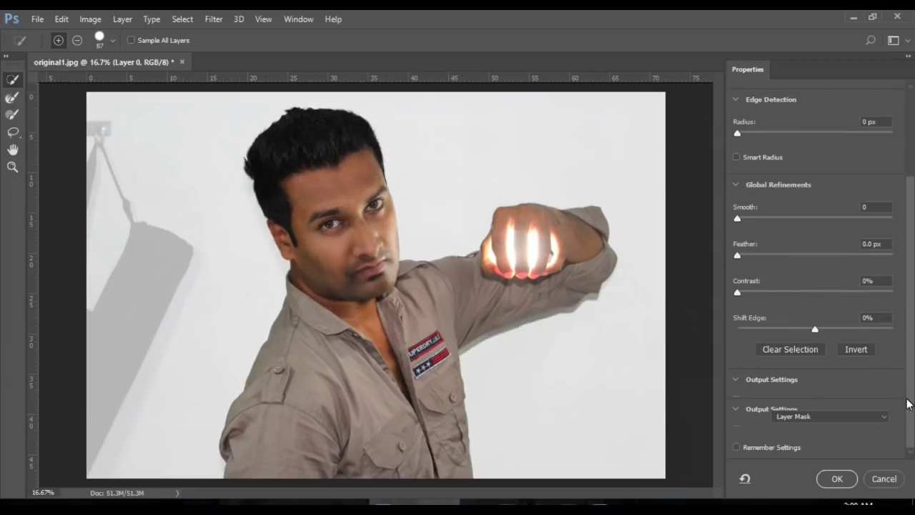
click(835, 479)
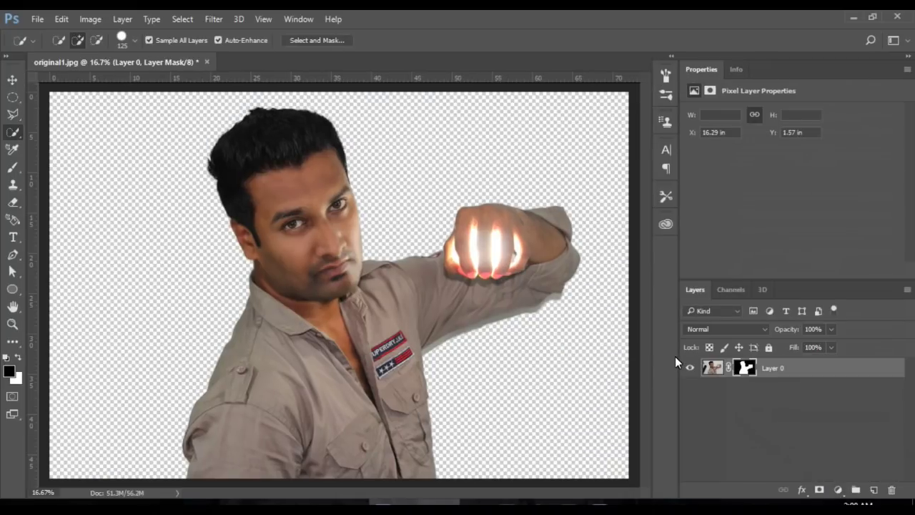
Place the stormy city image, scale it to fill the canvas, and move it below Layer 0.
click(37, 19)
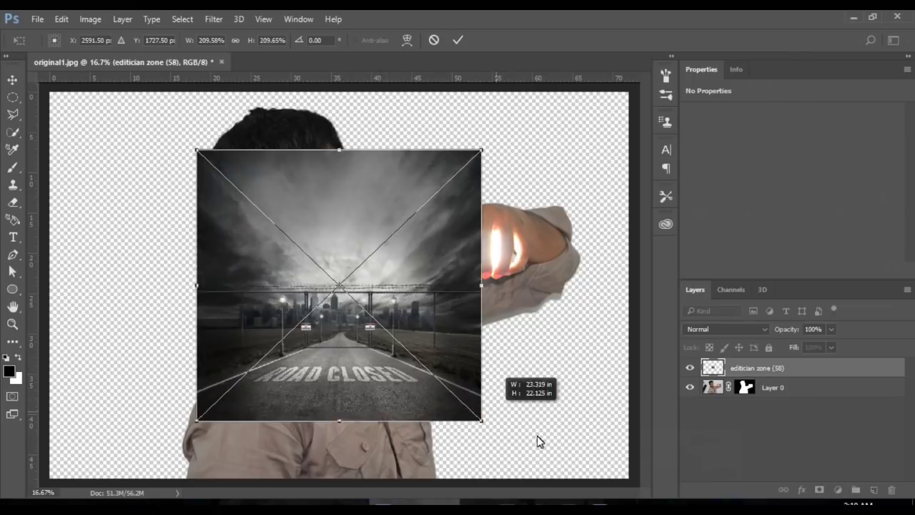
drag(386, 331, 629, 494)
drag(368, 225, 341, 290)
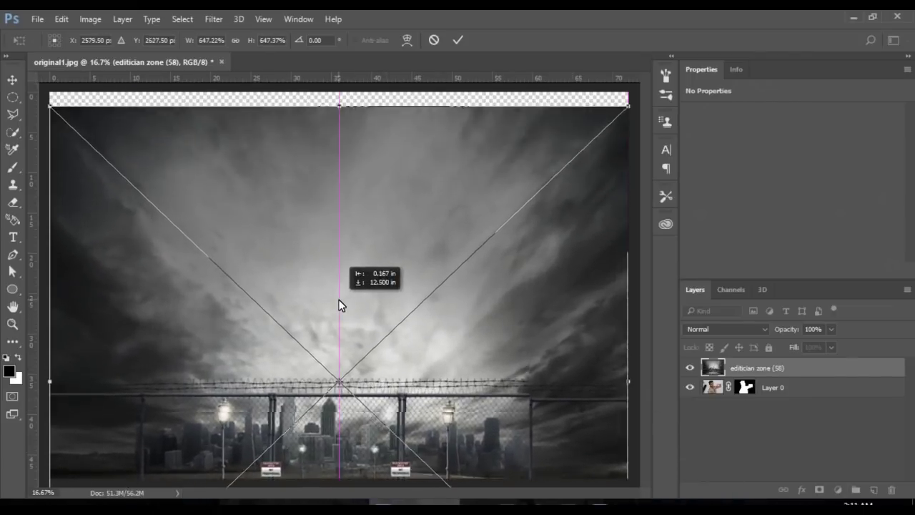
drag(49, 364, 45, 363)
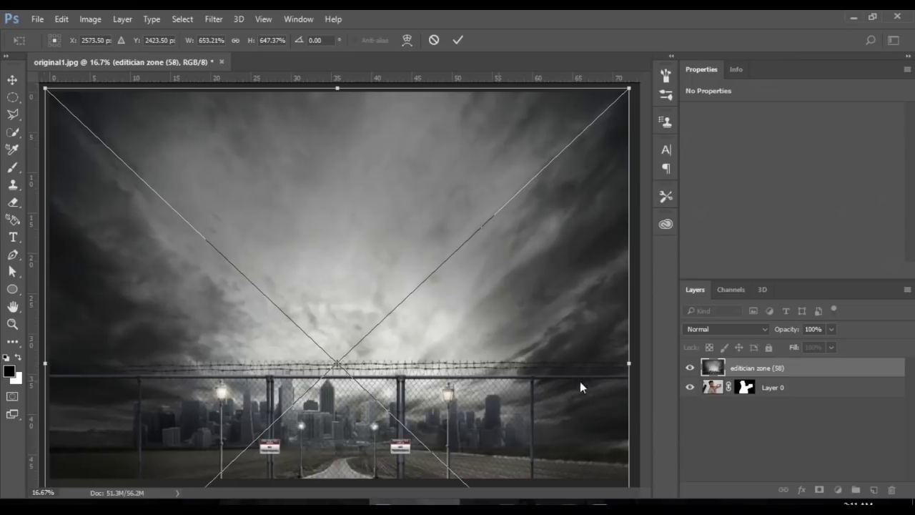
click(457, 40)
drag(812, 369, 810, 395)
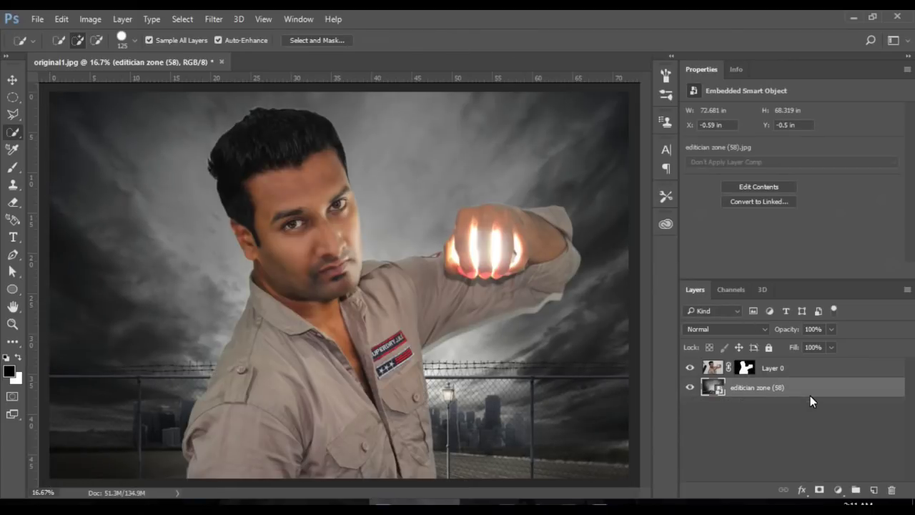
Zoom in on the man's arm and the grey gap beside his sleeve.
click(744, 368)
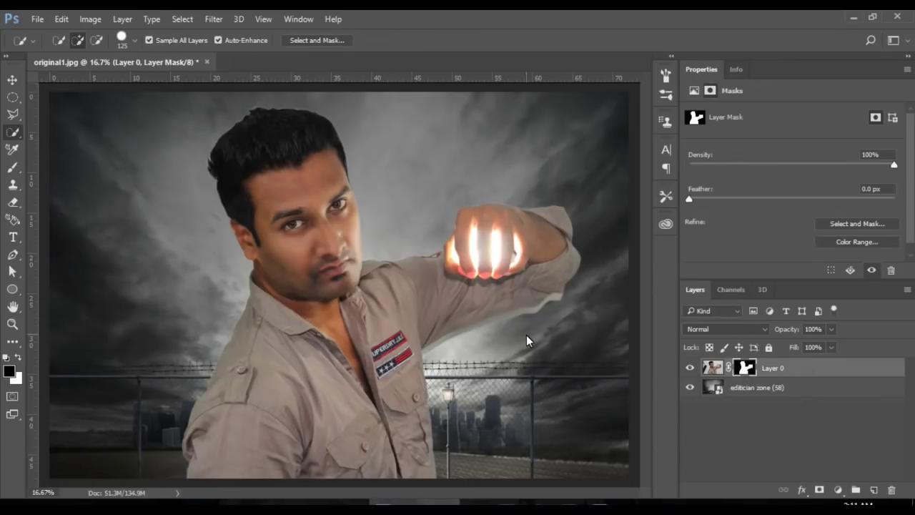
key(ctrl+plus)
key(ctrl+plus)
drag(525, 334, 416, 212)
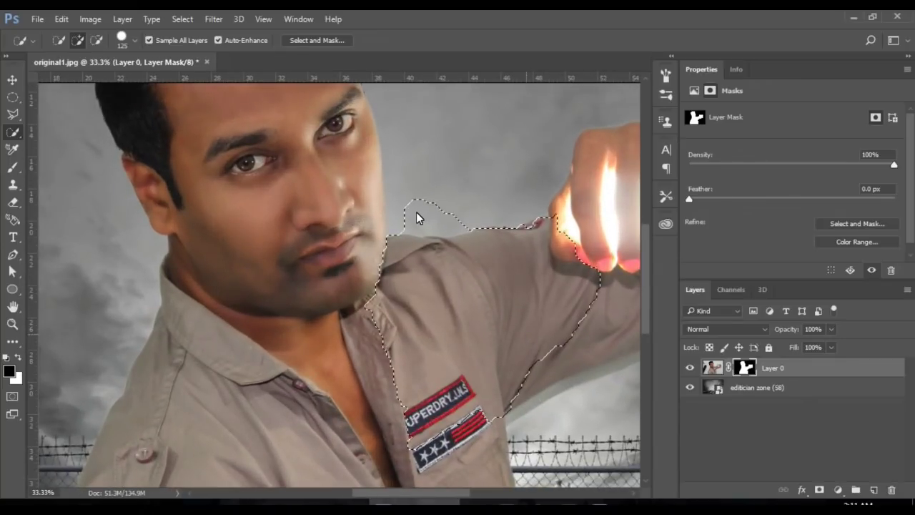
key(ctrl+d)
drag(512, 386, 317, 232)
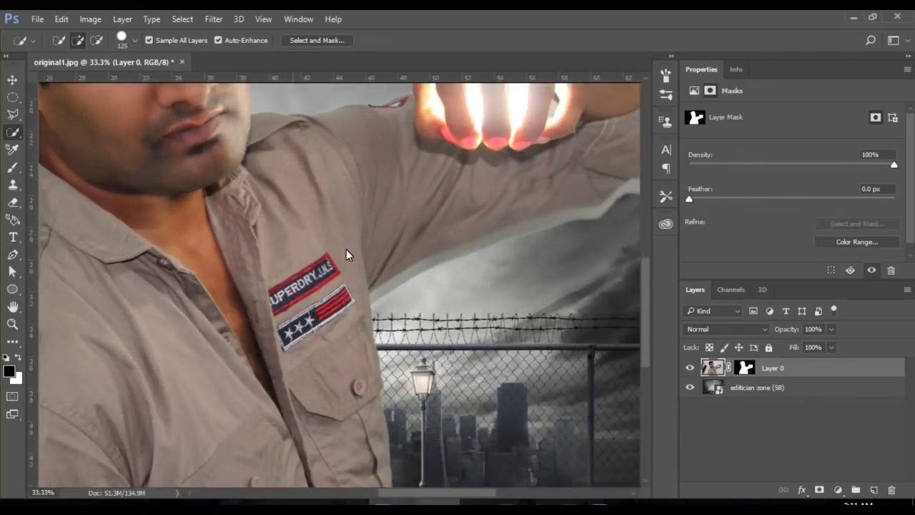
Set up a hard round brush of about 71 px and test it on the grey stripe.
click(12, 169)
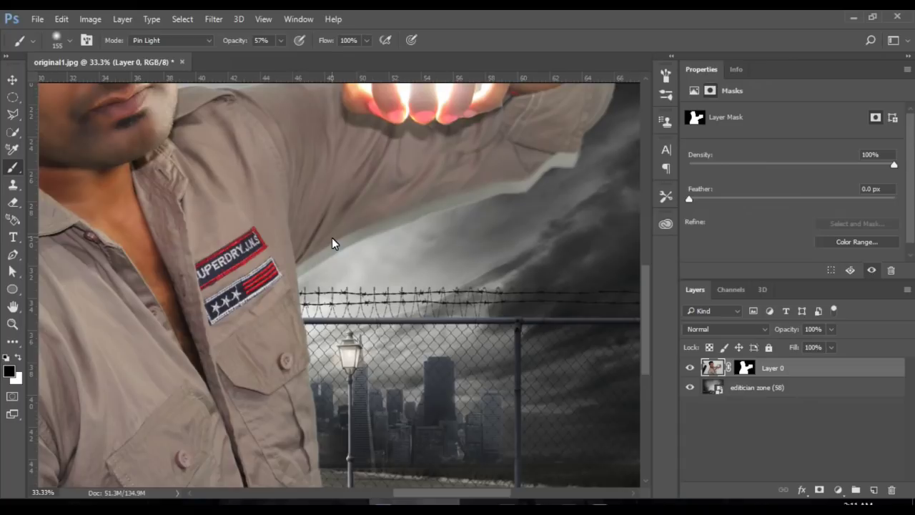
key(ctrl+plus)
key(ctrl+plus)
click(59, 36)
click(94, 169)
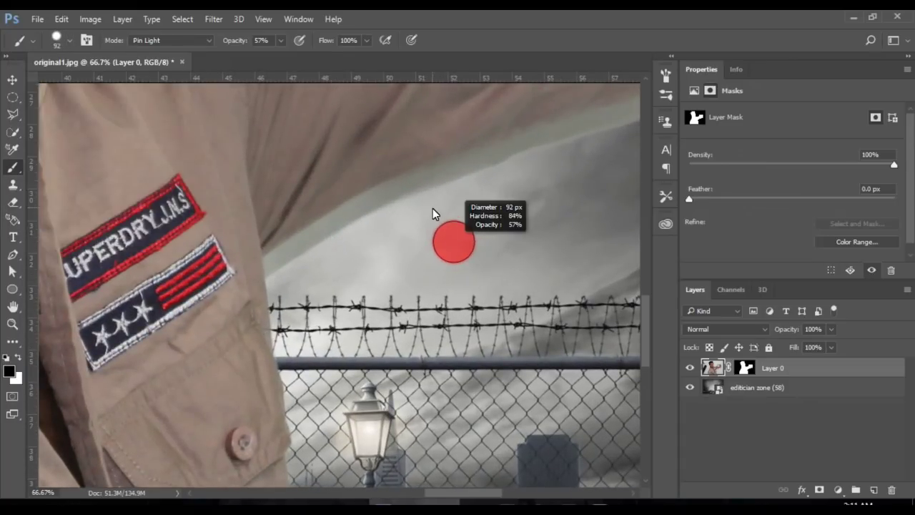
drag(226, 39, 92, 44)
text(100)
drag(468, 188, 462, 125)
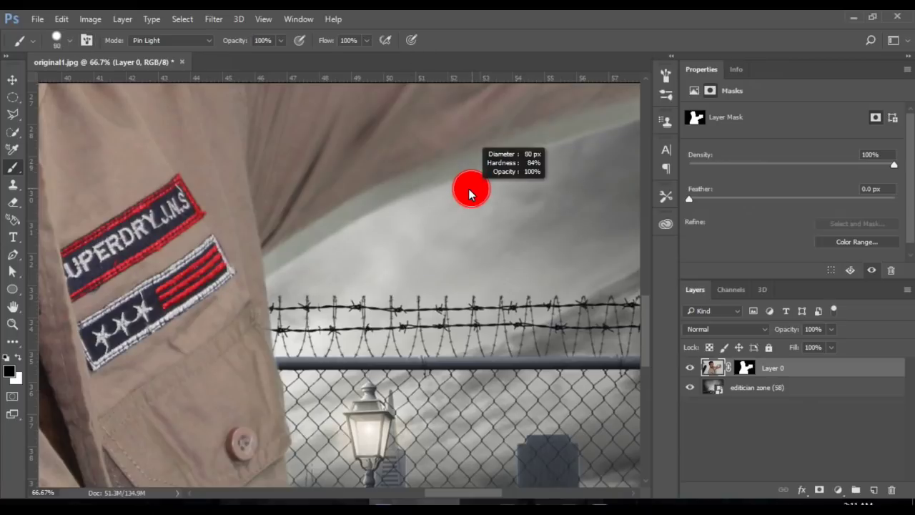
click(447, 174)
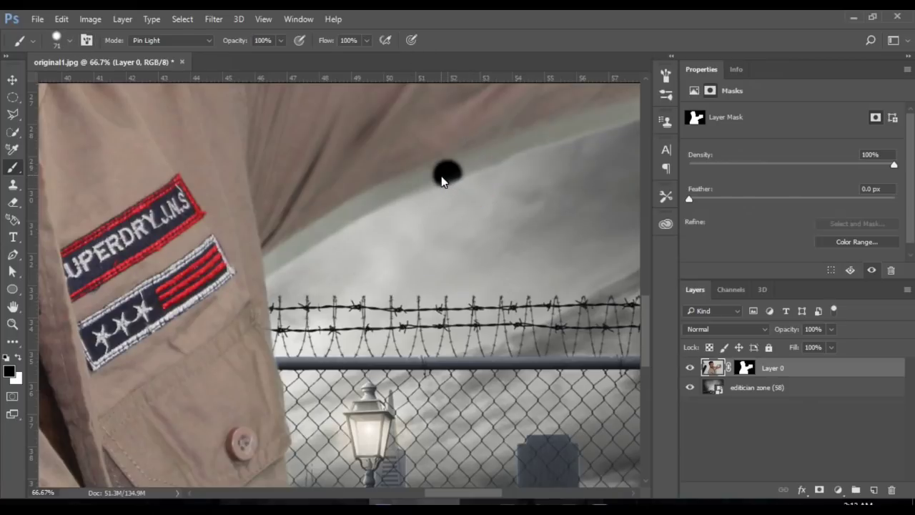
Mask out the grey stripe under the arm, apply the layer mask, and start placing the smoke image.
click(747, 367)
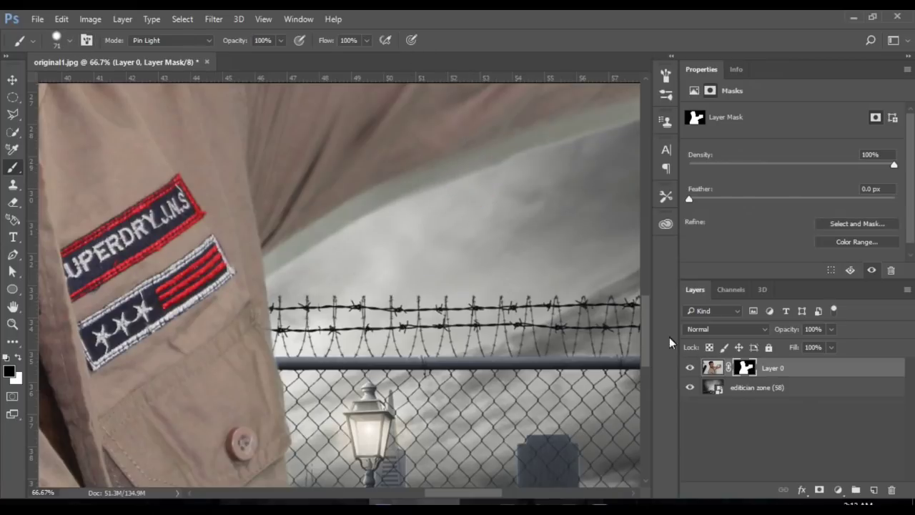
key(ctrl+plus)
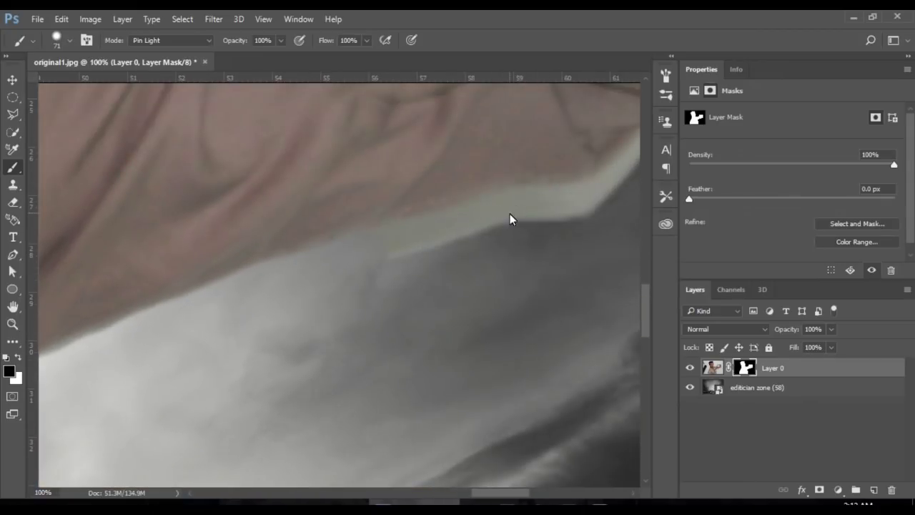
drag(510, 214, 395, 248)
mouse_move(390, 217)
mouse_down()
mouse_move(497, 149)
mouse_move(251, 286)
mouse_move(120, 326)
mouse_up()
key(ctrl+0)
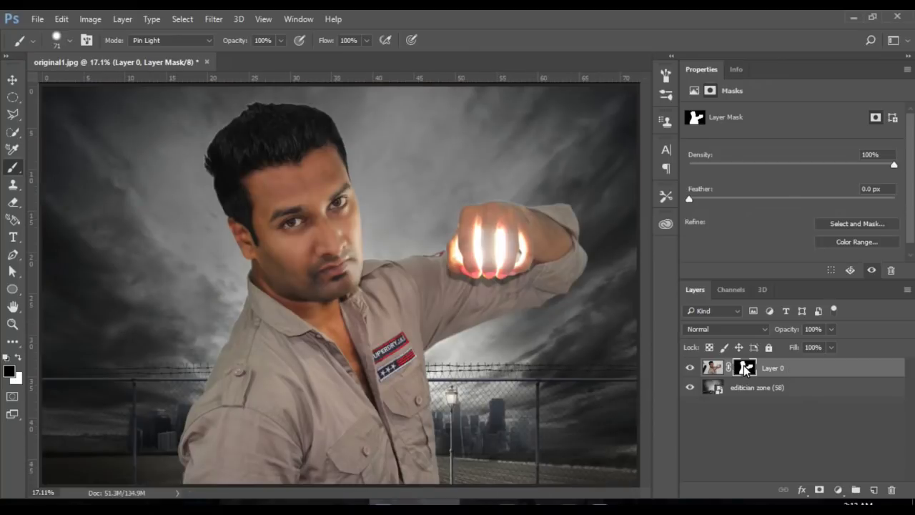
right_click(743, 365)
click(768, 265)
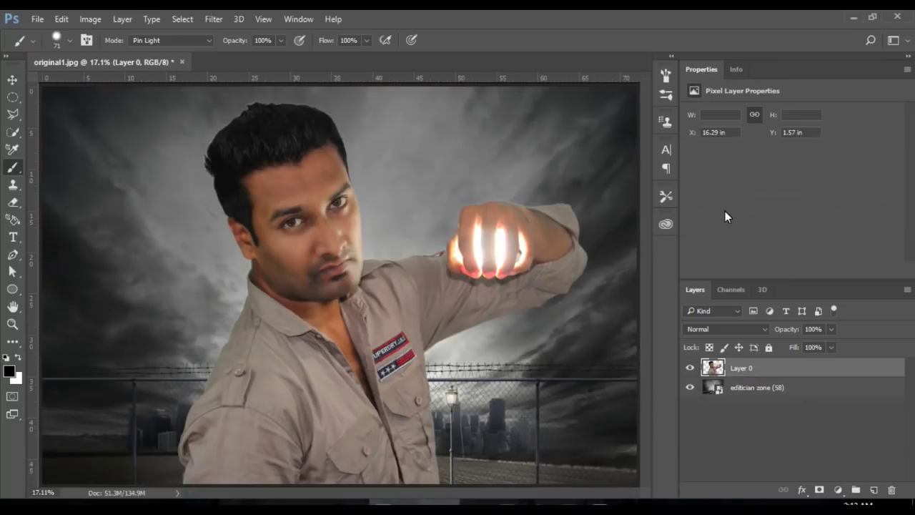
click(37, 19)
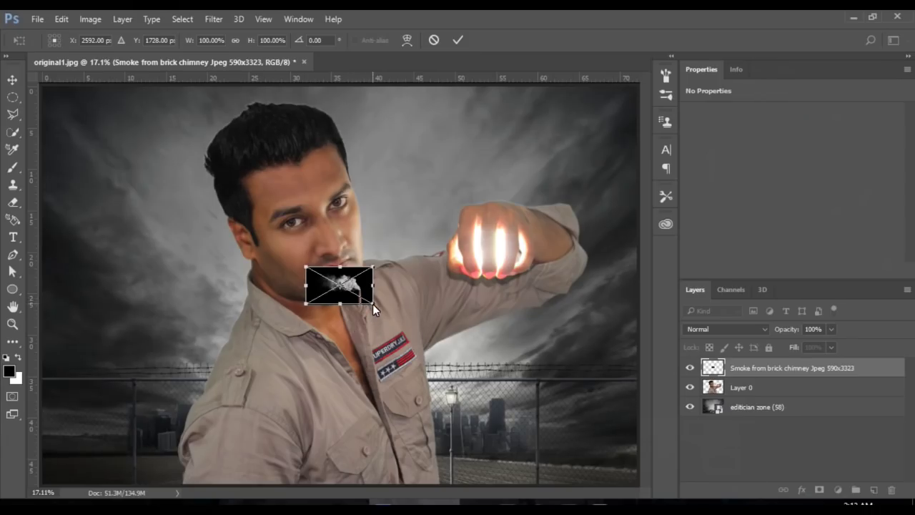
Rotate and enlarge the smoke over the fist and set it to Screen blend mode.
mouse_move(385, 254)
mouse_down()
mouse_move(403, 311)
mouse_move(366, 319)
mouse_up()
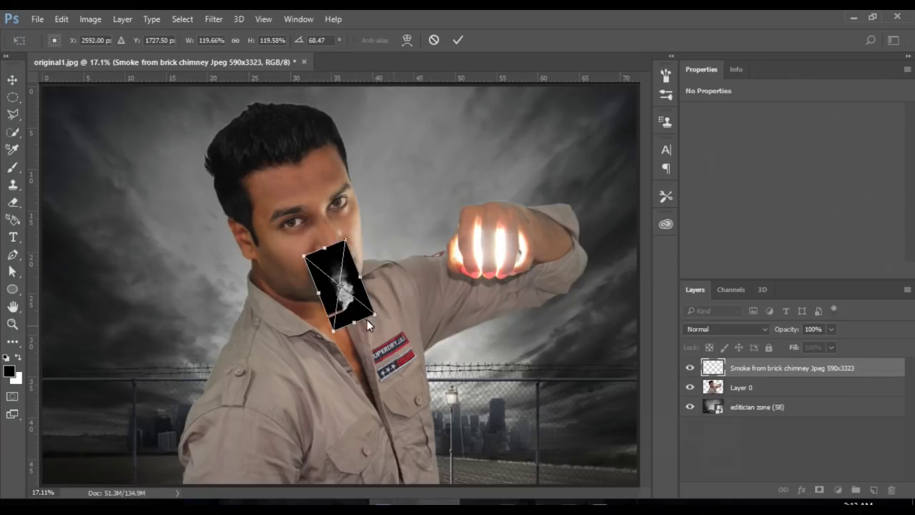
drag(351, 287, 495, 221)
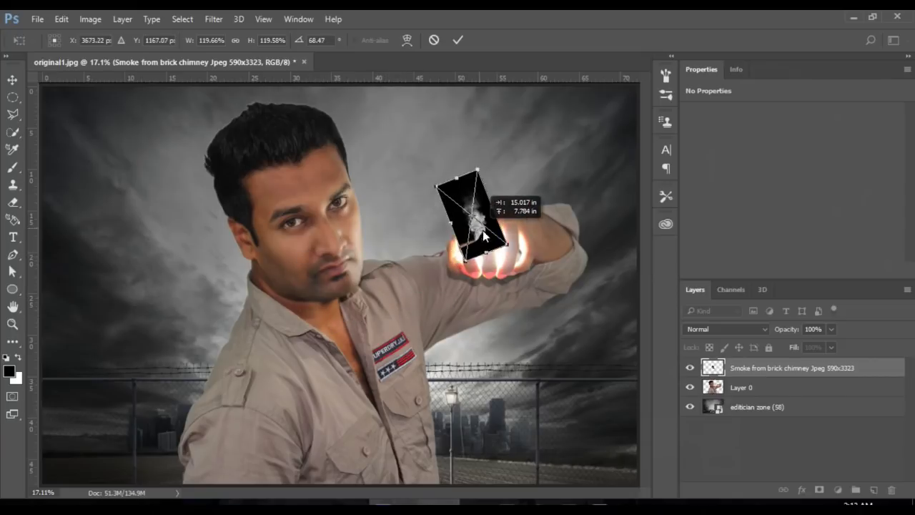
click(704, 327)
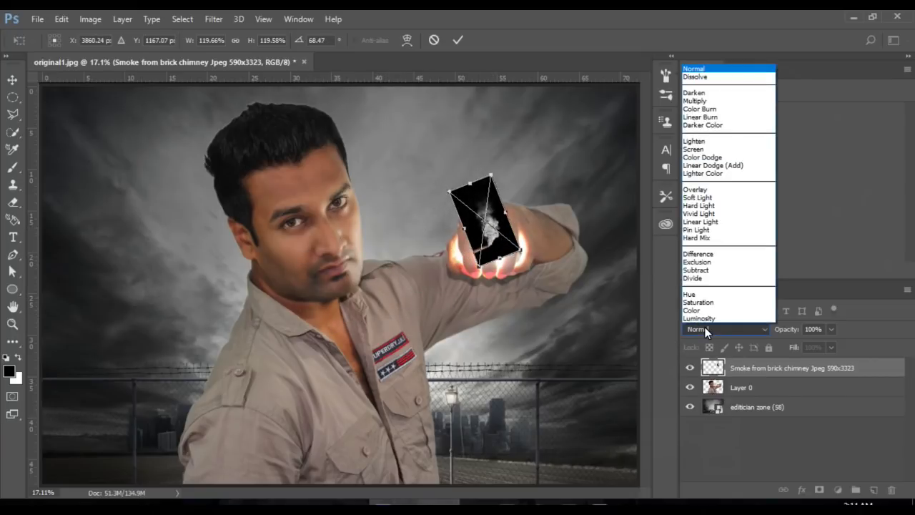
click(695, 150)
Fine-tune the smoke's size, tilt and position on the fist's knuckles, then commit.
key(ctrl+plus)
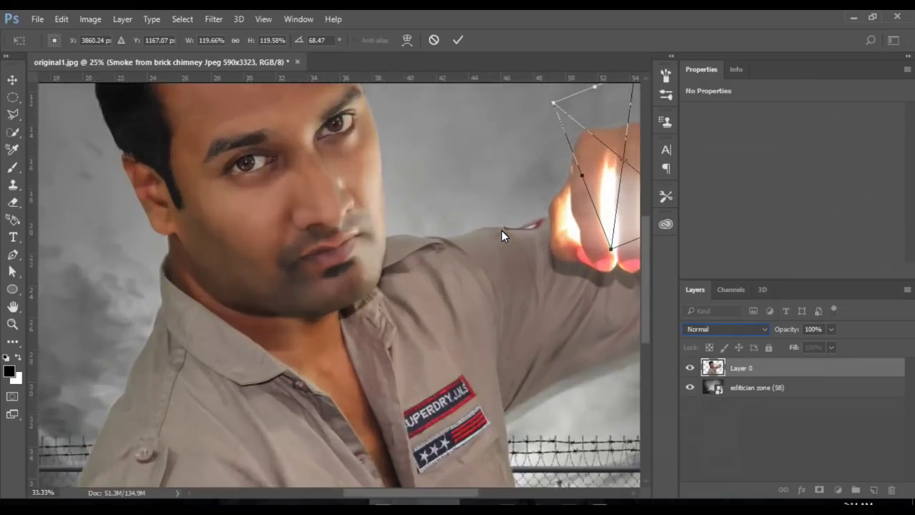
key(ctrl+plus)
drag(501, 230, 325, 333)
drag(472, 314, 446, 293)
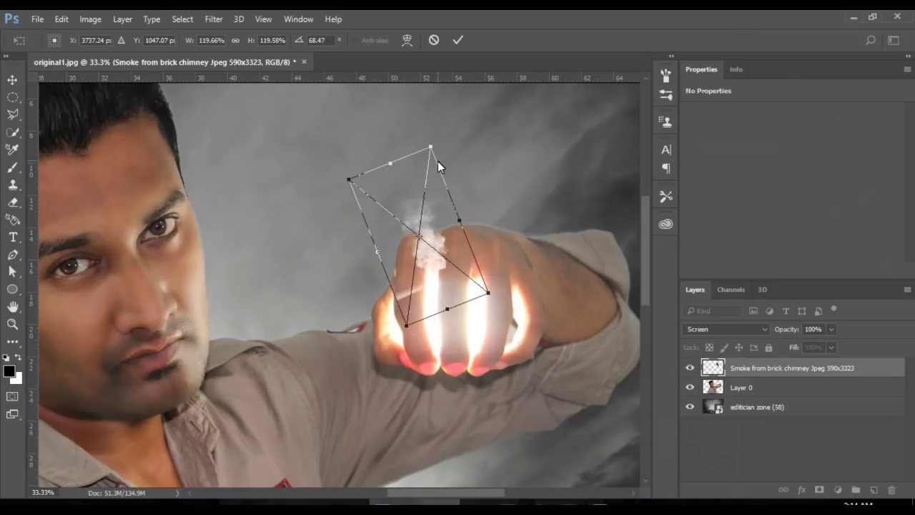
drag(388, 159, 385, 145)
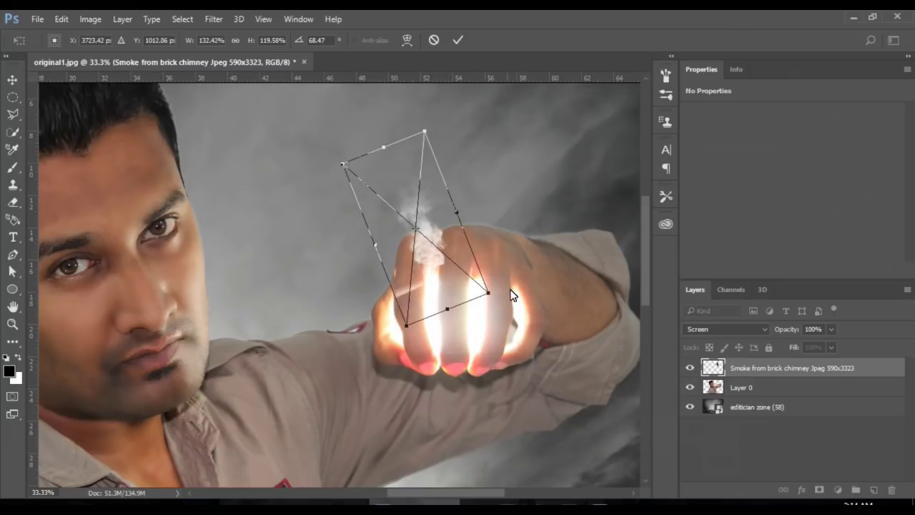
drag(524, 302, 526, 310)
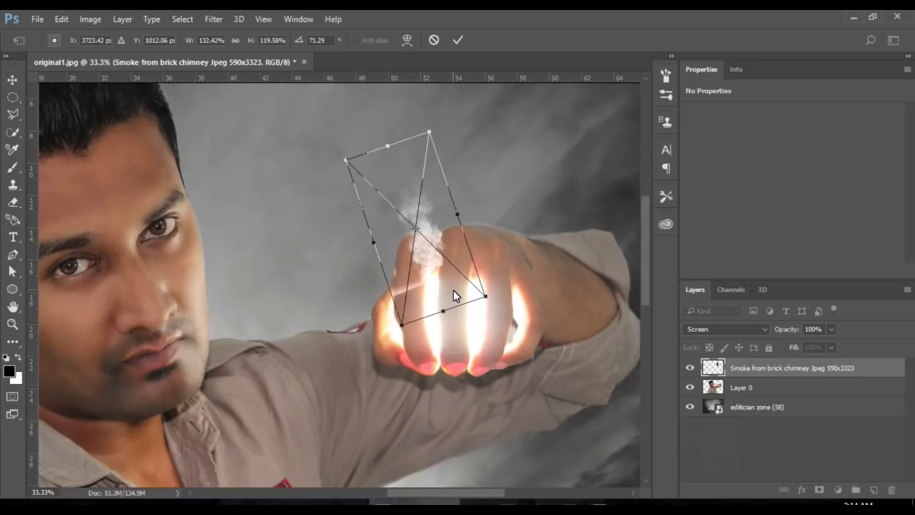
drag(457, 287, 460, 288)
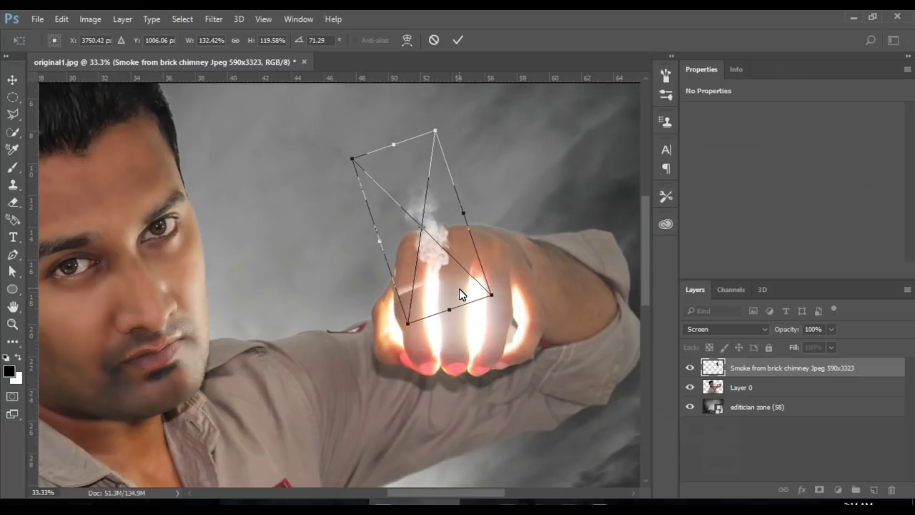
key(Return)
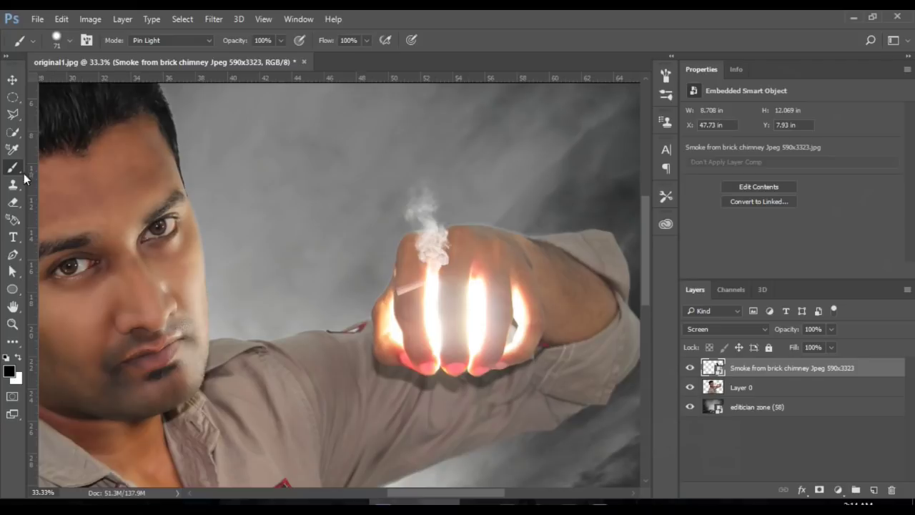
Rasterize the smoke layer through the Eraser prompt and duplicate it.
click(12, 201)
click(421, 290)
click(431, 220)
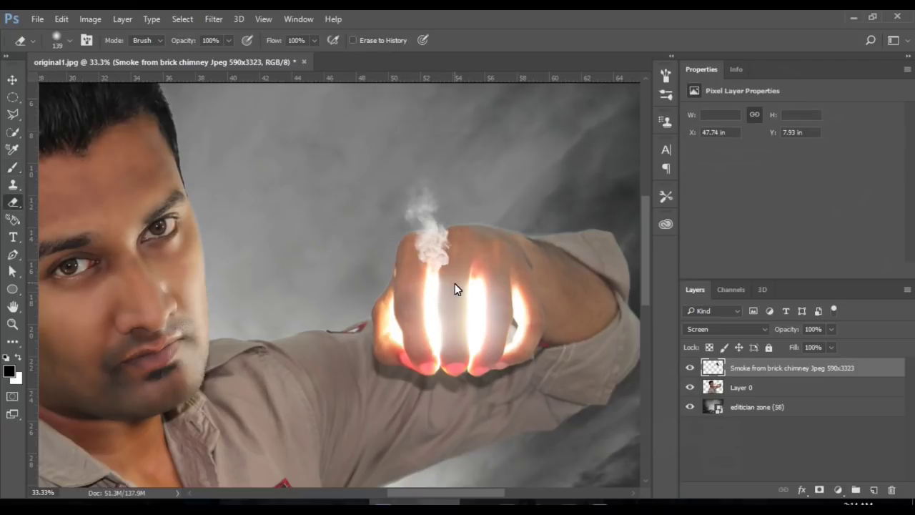
key(ctrl+j)
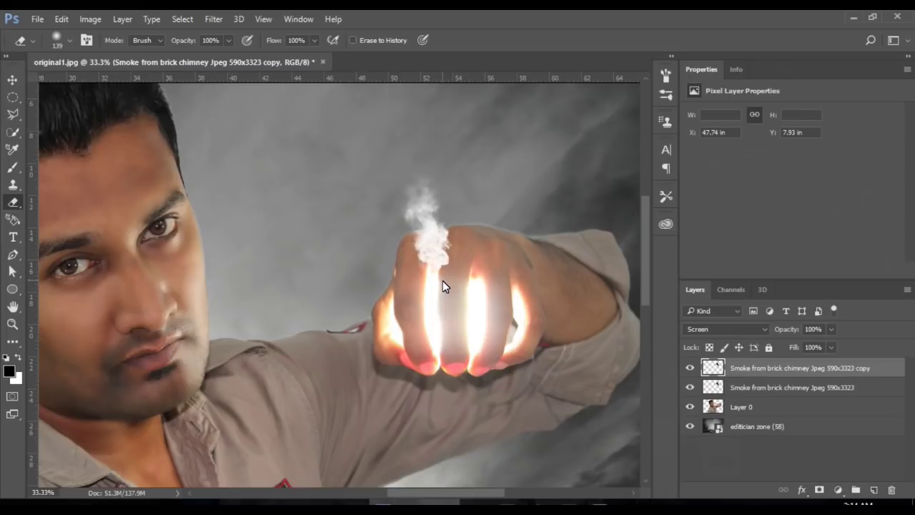
Move the first smoke copy onto the next knuckle, making it narrower and taller.
key(ctrl+t)
drag(426, 291, 477, 312)
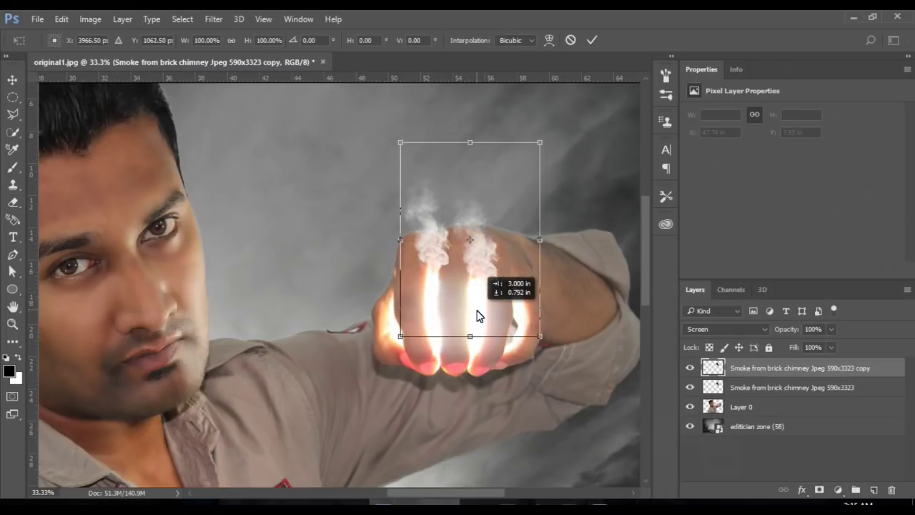
drag(407, 250, 438, 250)
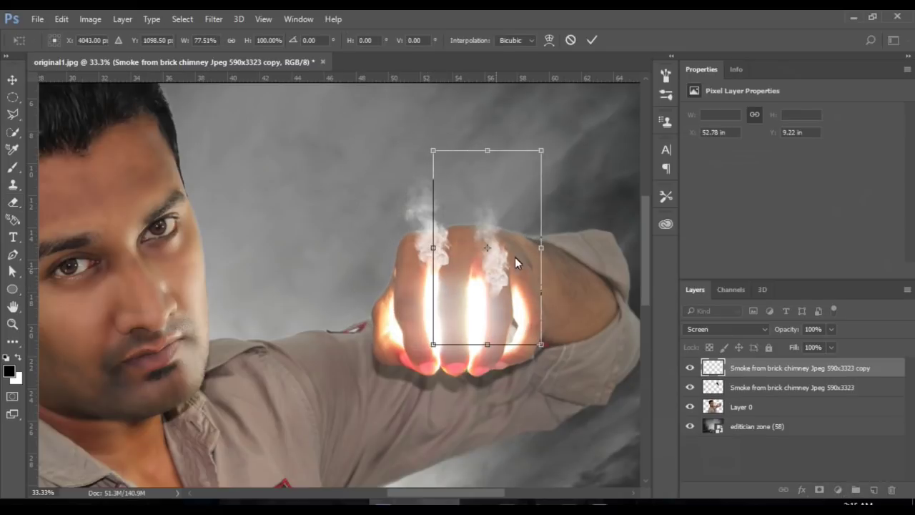
drag(536, 248, 518, 253)
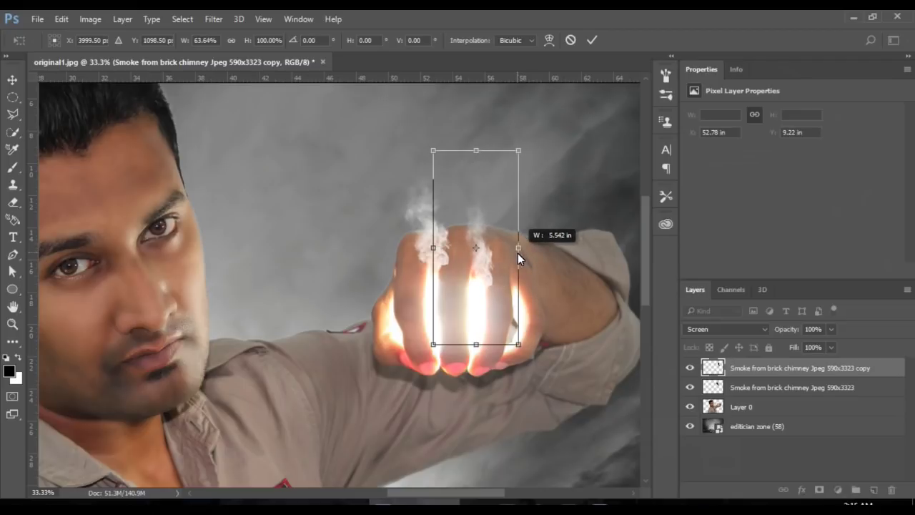
drag(433, 248, 427, 248)
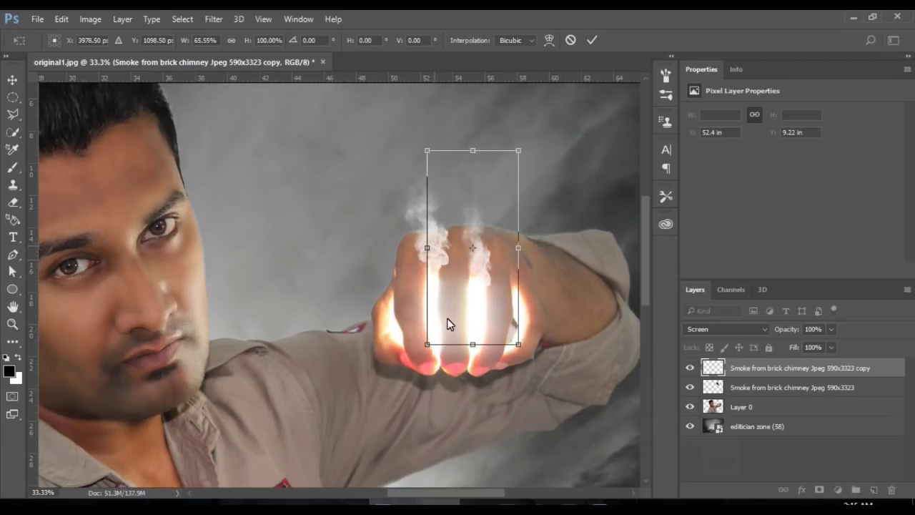
drag(473, 149, 479, 139)
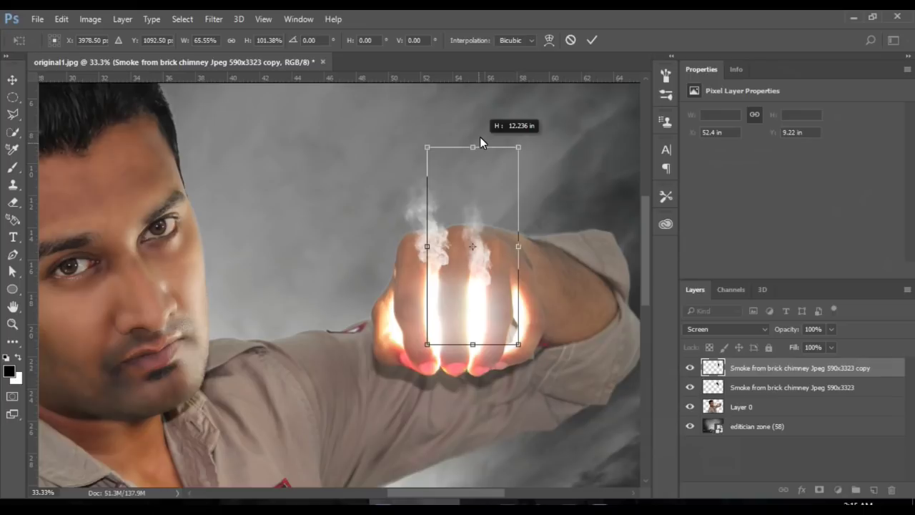
key(Return)
key(e)
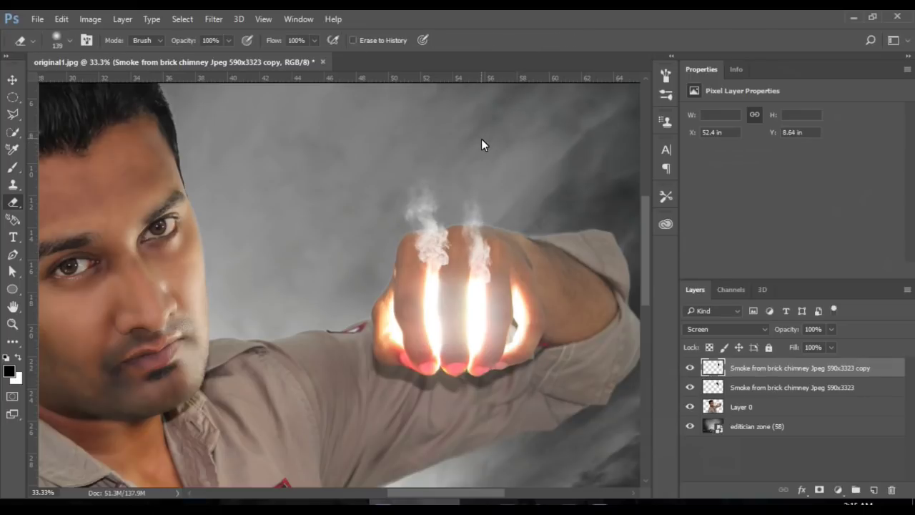
Duplicate the smoke again and place the third wisp on the rightmost knuckle.
key(ctrl+j)
key(ctrl+t)
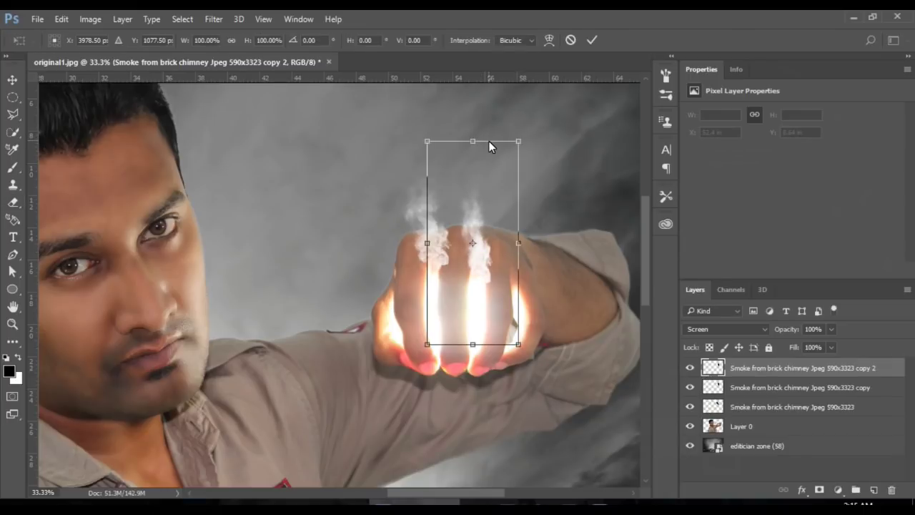
drag(476, 307, 513, 325)
key(Return)
key(e)
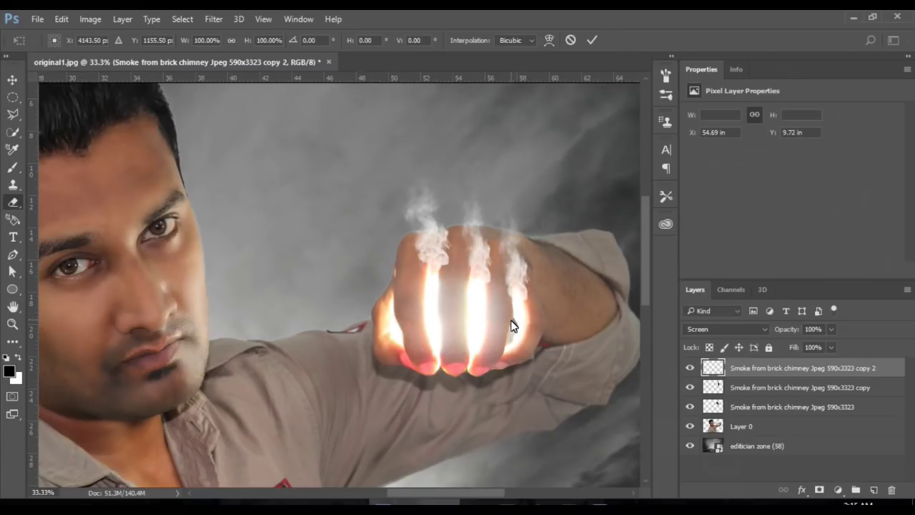
Place a fourth wisp on the index finger, flip it horizontally, and warp it outward.
key(ctrl+j)
key(ctrl+t)
mouse_move(520, 303)
mouse_down()
mouse_move(484, 322)
mouse_move(402, 325)
mouse_up()
right_click(397, 326)
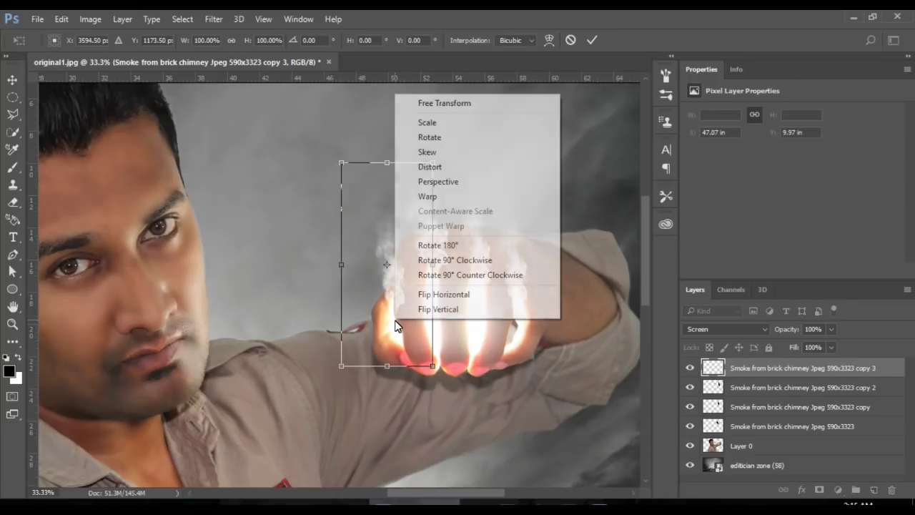
click(438, 296)
right_click(407, 314)
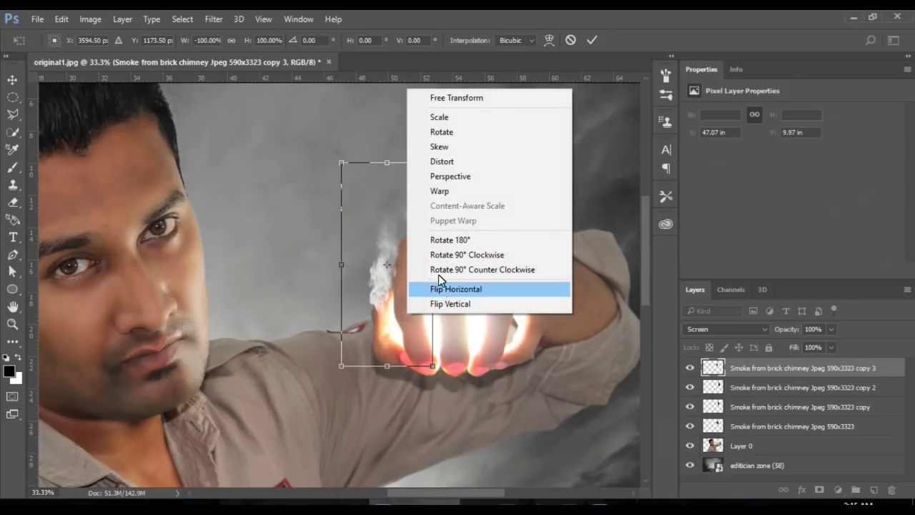
click(440, 190)
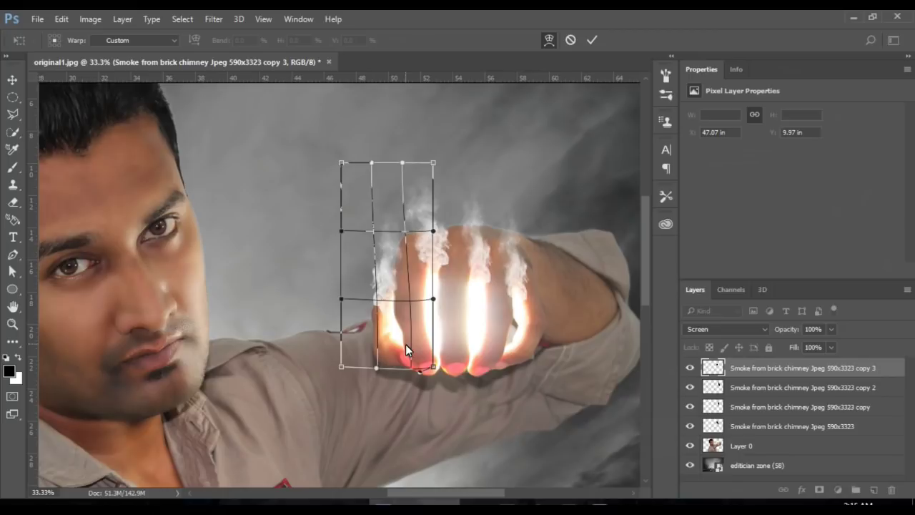
mouse_move(342, 239)
mouse_down()
mouse_move(325, 223)
mouse_move(356, 250)
mouse_move(349, 251)
mouse_move(355, 267)
mouse_up()
Merge the smoke copies down into the original smoke layer.
key(e)
right_click(786, 368)
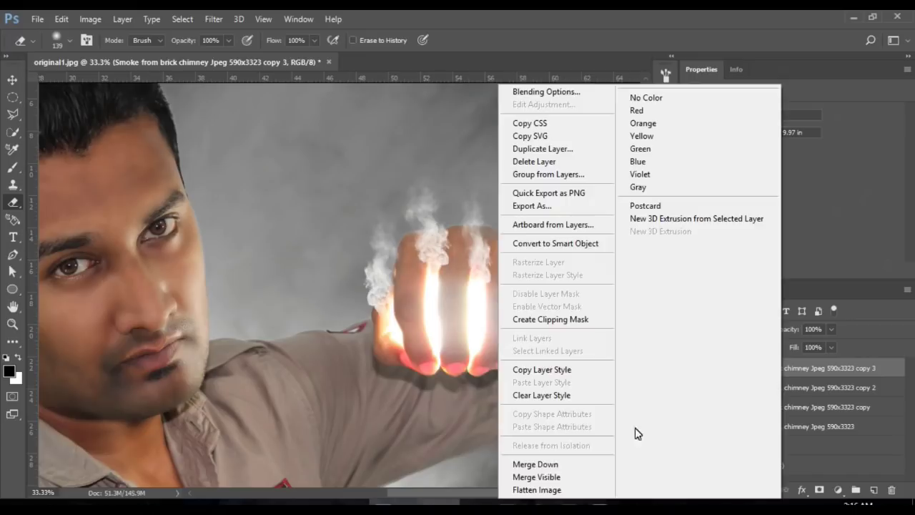
click(543, 465)
right_click(786, 370)
click(570, 465)
right_click(800, 368)
click(558, 464)
Add a layer mask to the smoke layer and set a 68 px brush at about 46% opacity.
scroll(467, 328, up, 1)
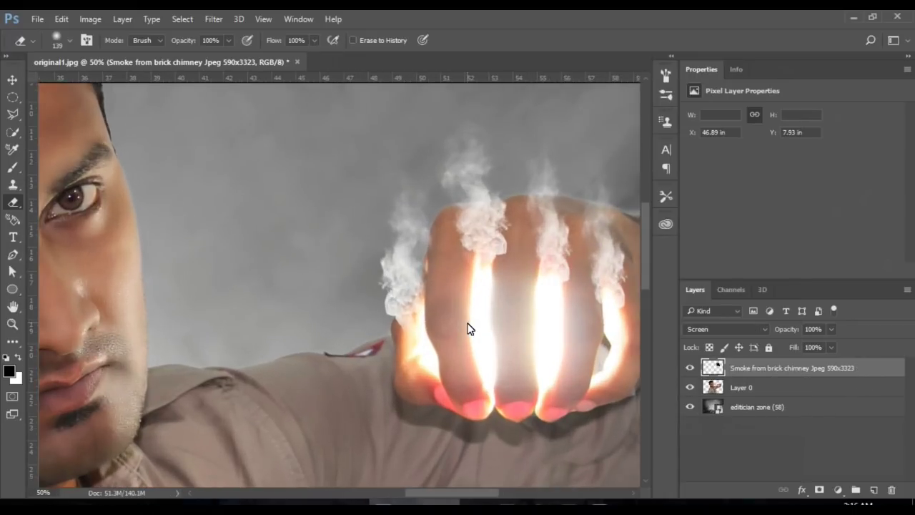
scroll(467, 328, up, 1)
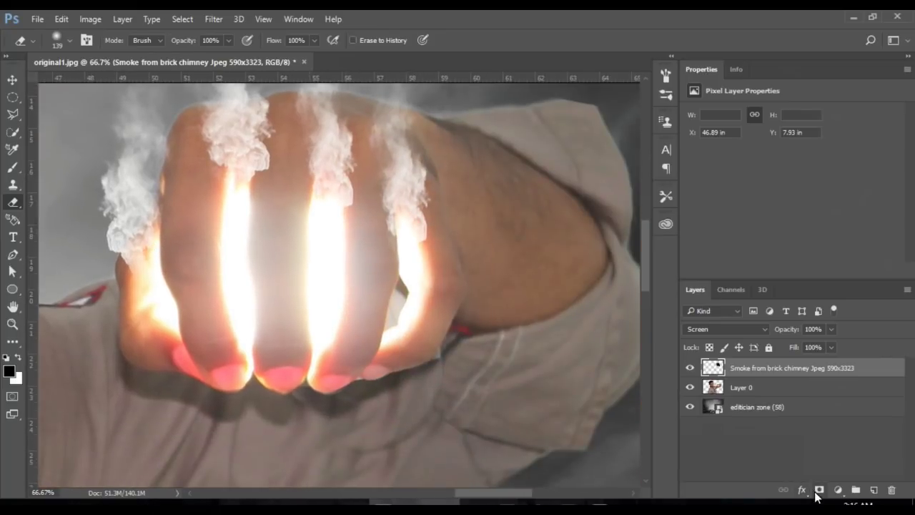
click(819, 489)
click(12, 169)
alt+right_click(298, 204)
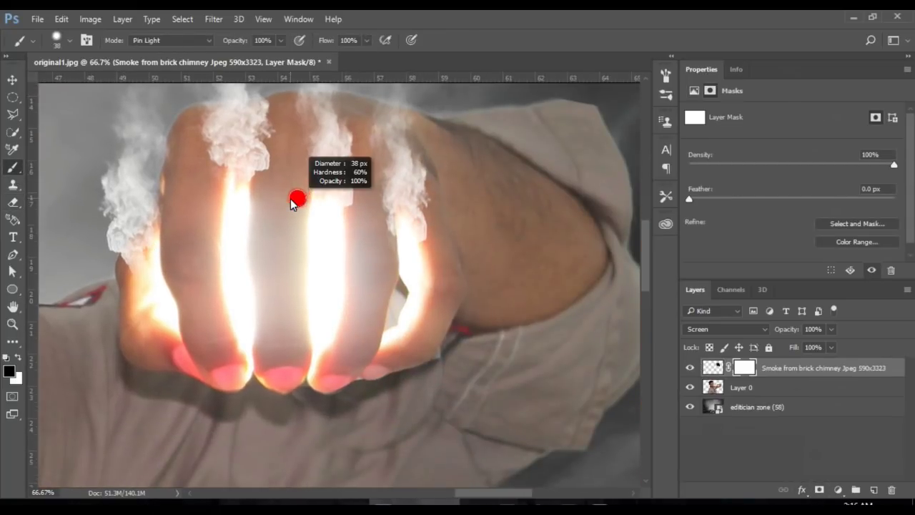
click(55, 37)
click(214, 209)
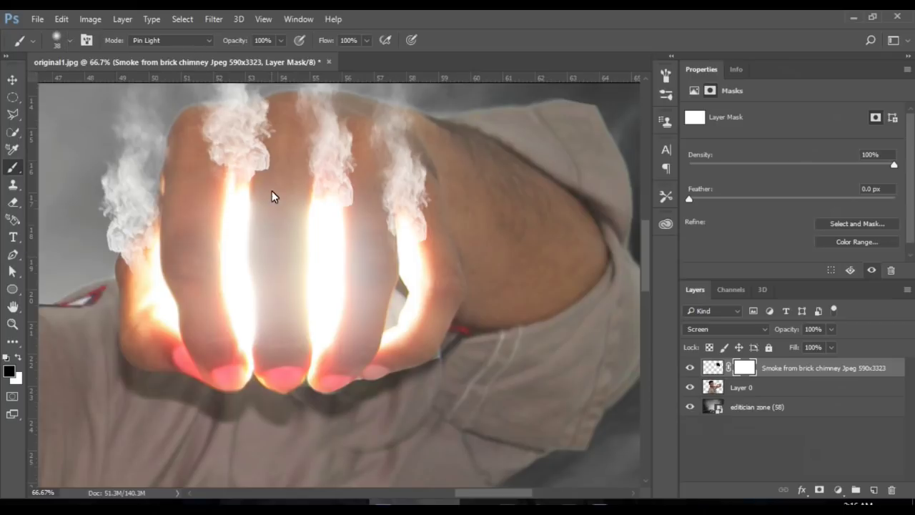
alt+right_click(272, 191)
drag(238, 42, 213, 43)
Paint out some smoke near the fist's left finger on the mask.
drag(273, 171, 293, 256)
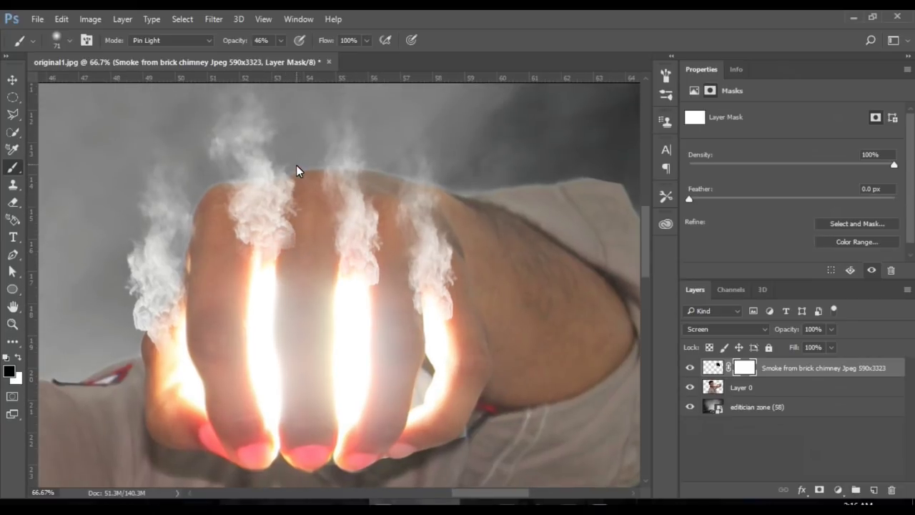
drag(250, 259, 225, 210)
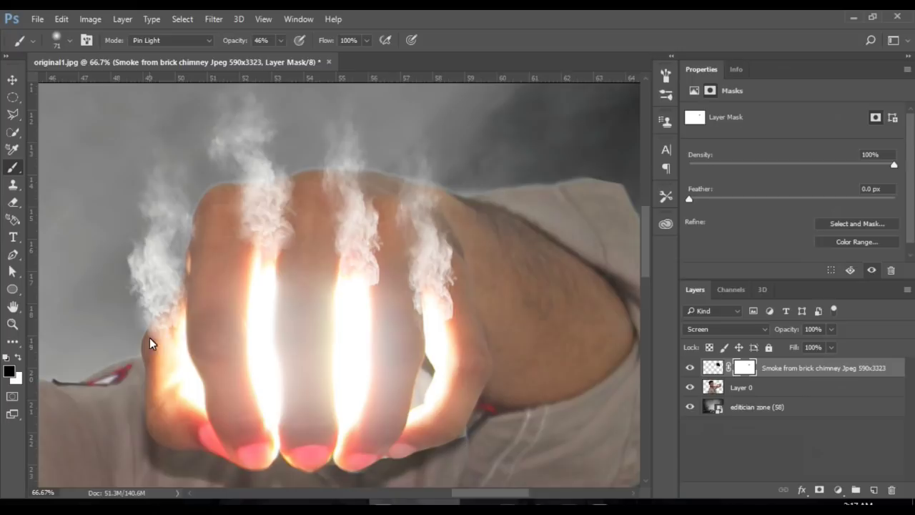
scroll(150, 350, up, 2)
scroll(150, 350, right, 2)
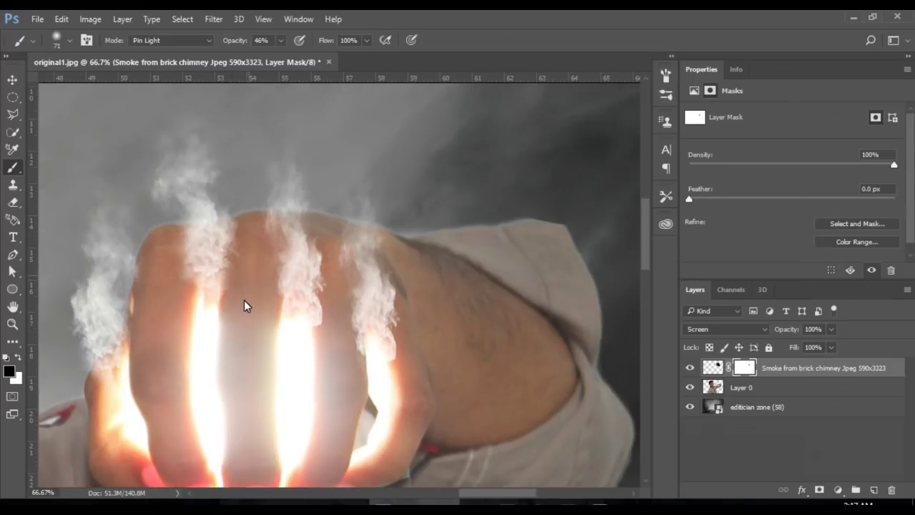
scroll(195, 308, right, 2)
scroll(262, 328, right, 1)
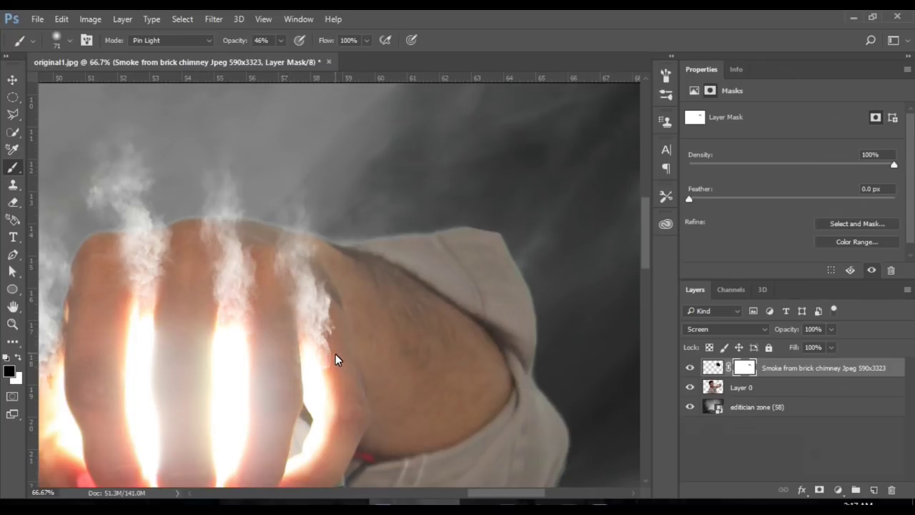
scroll(333, 380, down, 5)
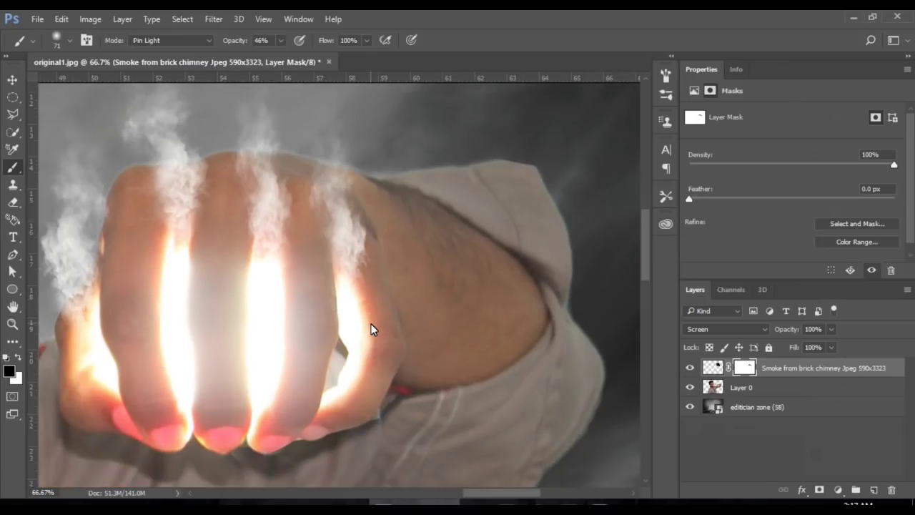
Select Layer 0 and choose the Smudge tool with a 66 px bristle brush.
key(ctrl+0)
click(741, 387)
click(12, 343)
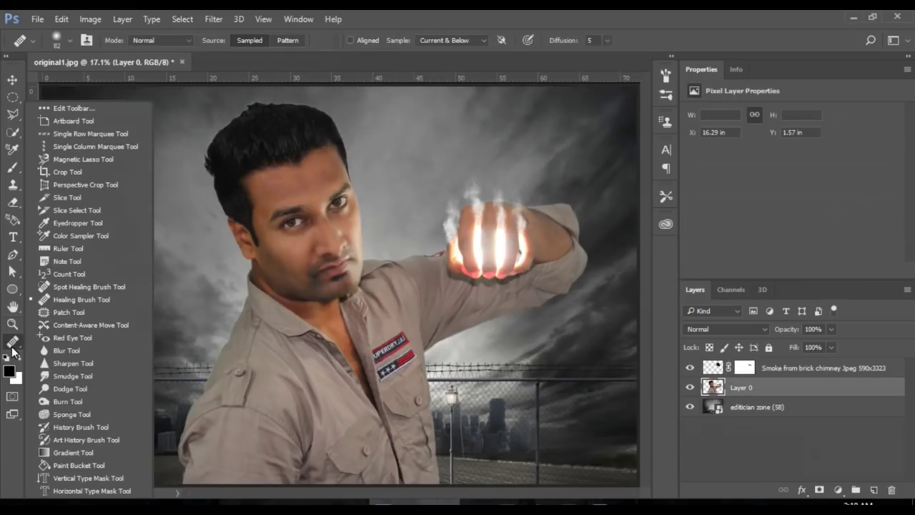
click(78, 377)
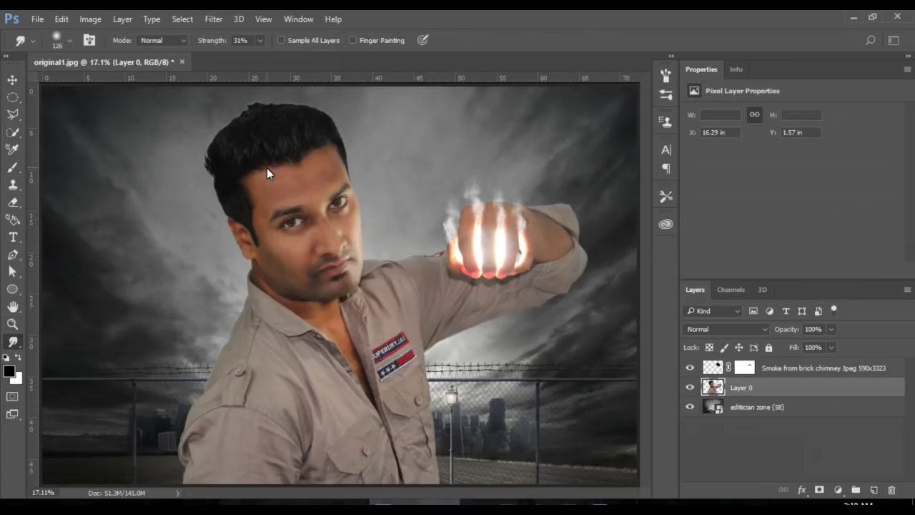
scroll(267, 168, up, 3)
scroll(267, 168, up, 3)
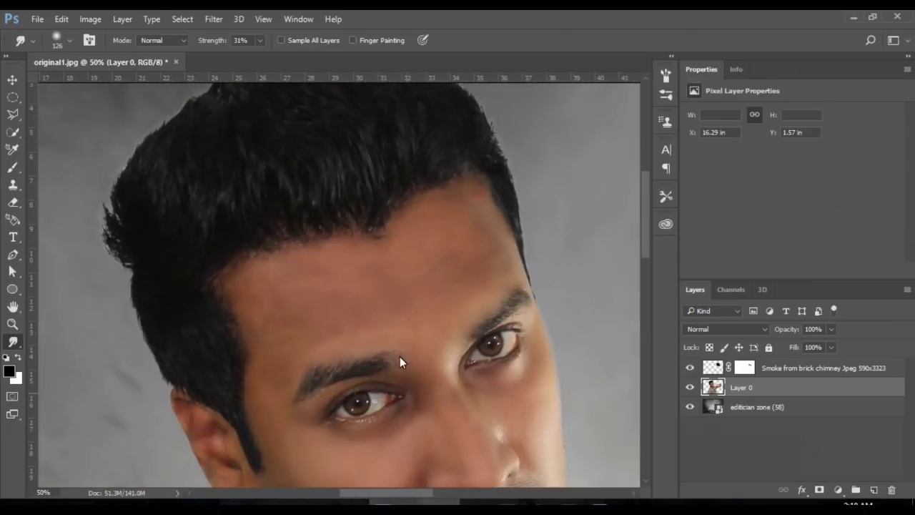
click(59, 35)
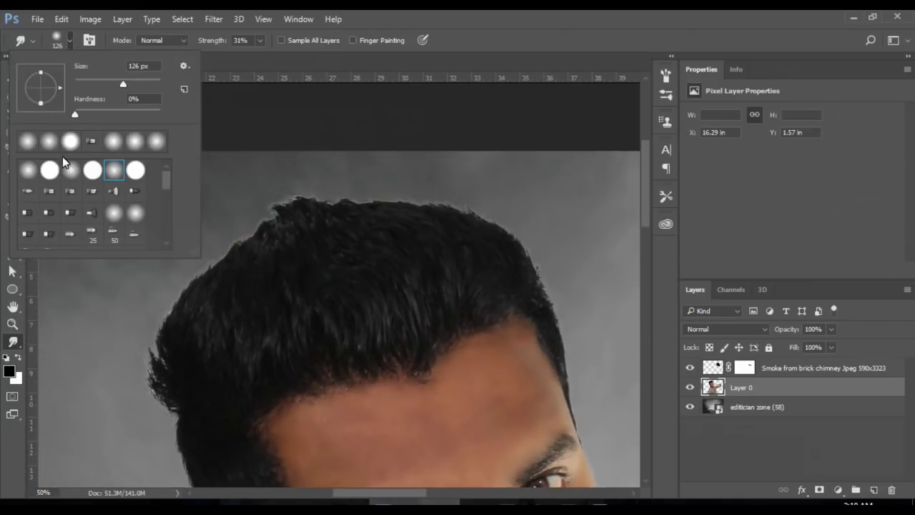
click(321, 220)
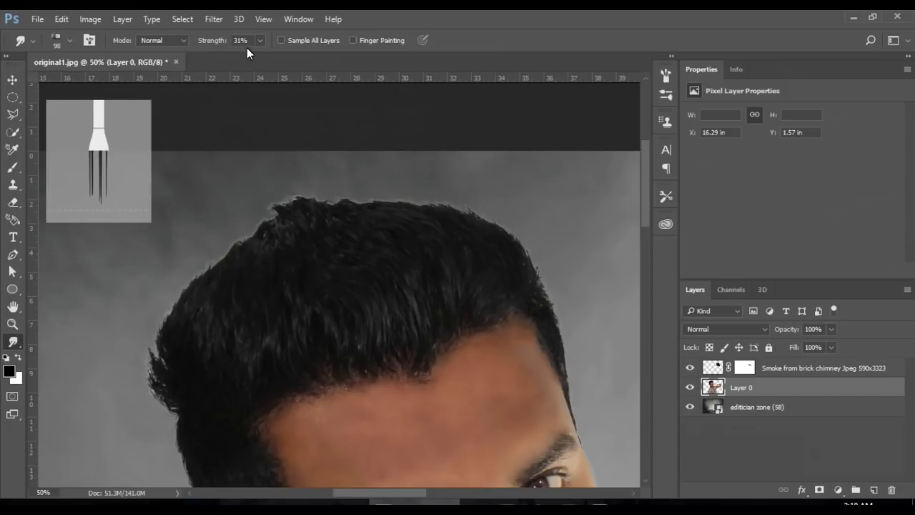
scroll(236, 265, down, 2)
drag(221, 314, 215, 326)
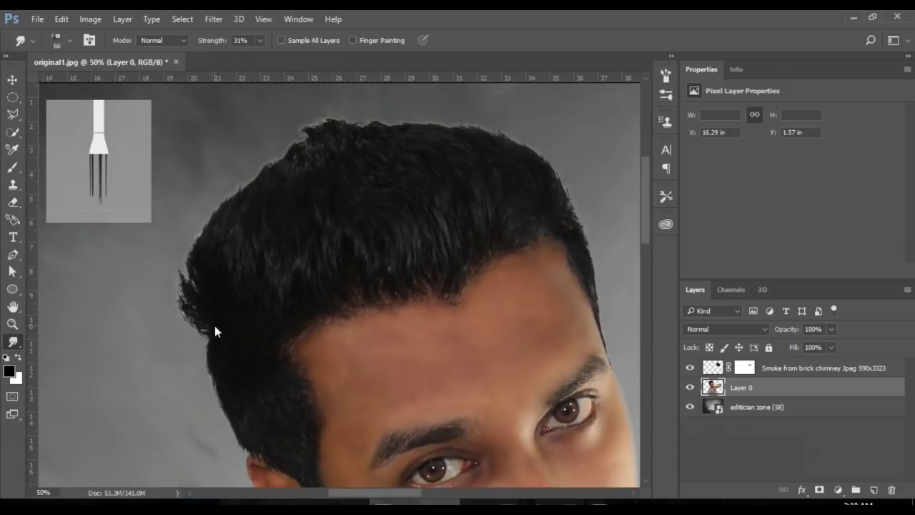
Smudge the hairline and top of the hair outward into spiky strands.
drag(167, 257, 206, 290)
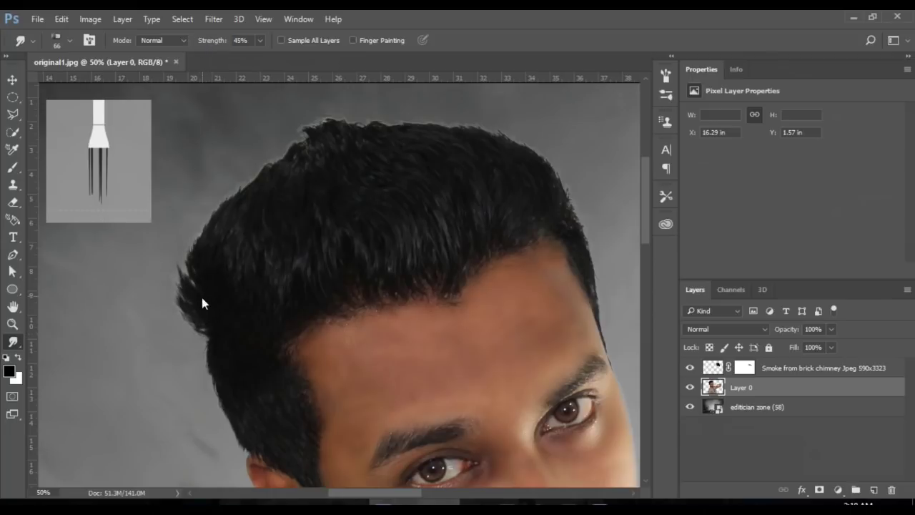
drag(220, 175, 225, 238)
drag(257, 172, 292, 186)
scroll(394, 207, up, 2)
drag(493, 218, 508, 208)
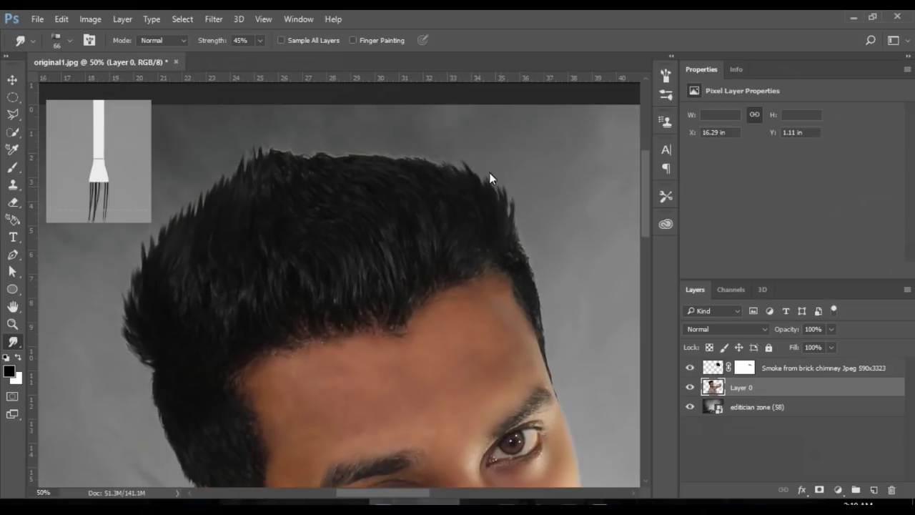
drag(429, 176, 297, 133)
drag(386, 271, 288, 161)
drag(474, 191, 435, 302)
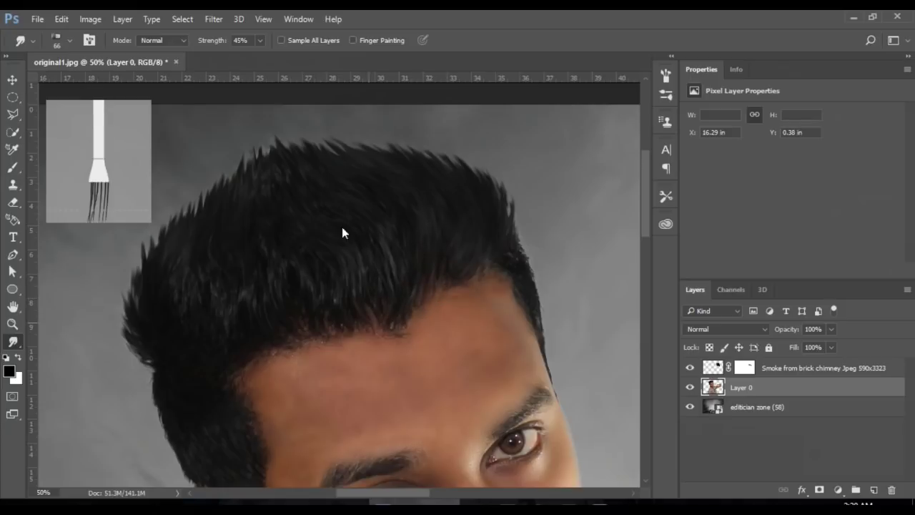
mouse_move(362, 324)
mouse_down()
mouse_move(249, 335)
mouse_move(201, 245)
mouse_move(229, 259)
mouse_up()
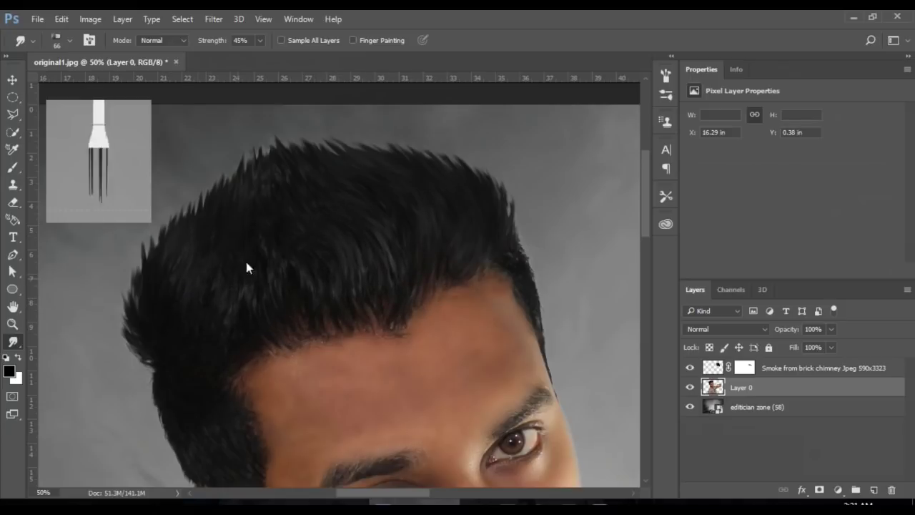
Shrink the brush, then stamp all visible layers into a merged Layer 1 on top.
key(bracketleft)
key(bracketleft)
scroll(230, 260, down, 3)
scroll(240, 296, left, 3)
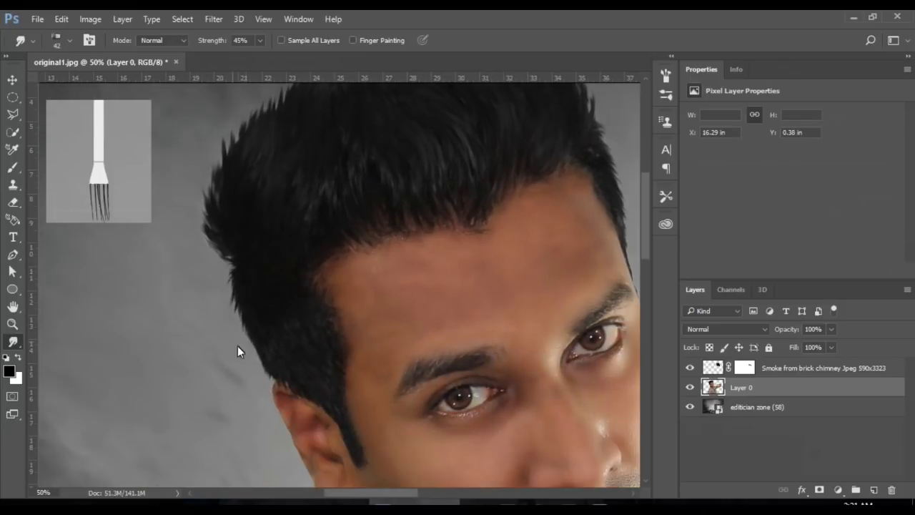
key(bracketleft)
scroll(239, 296, down, 2)
scroll(215, 298, right, 2)
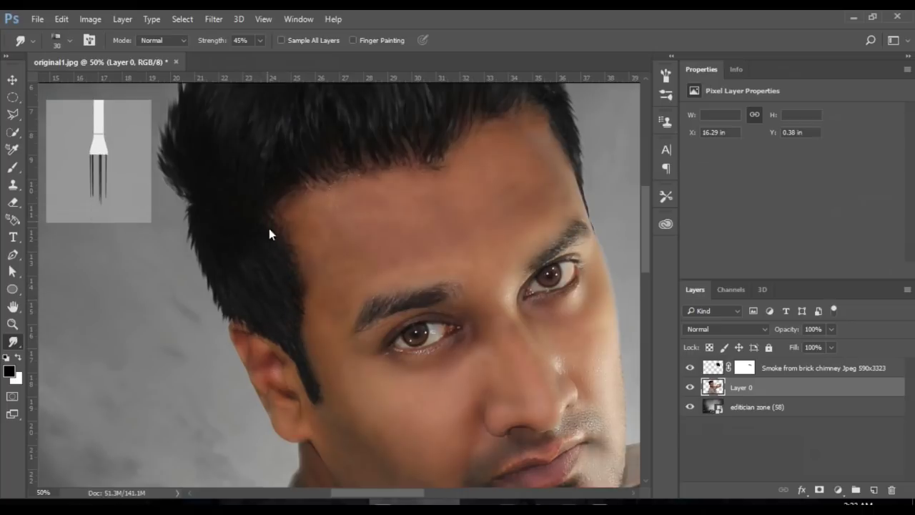
scroll(315, 402, up, 2)
scroll(346, 266, up, 2)
scroll(346, 266, right, 4)
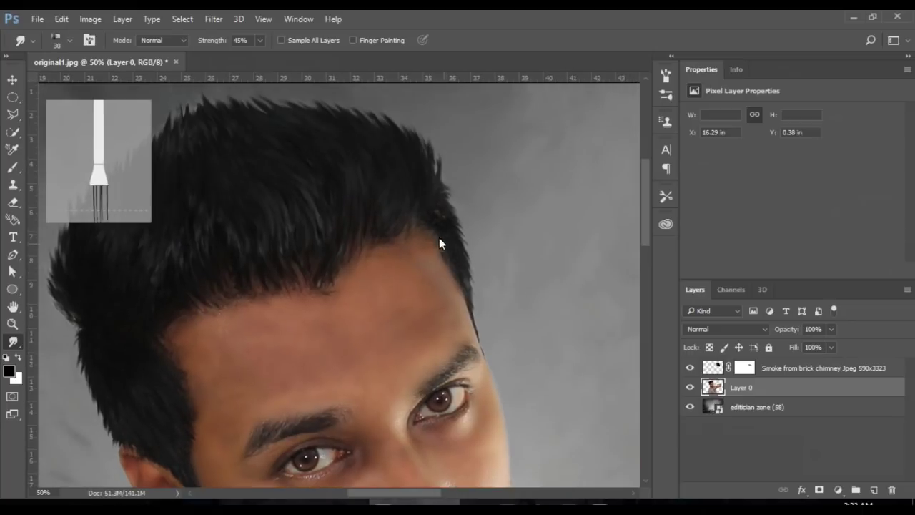
key(ctrl+0)
click(813, 371)
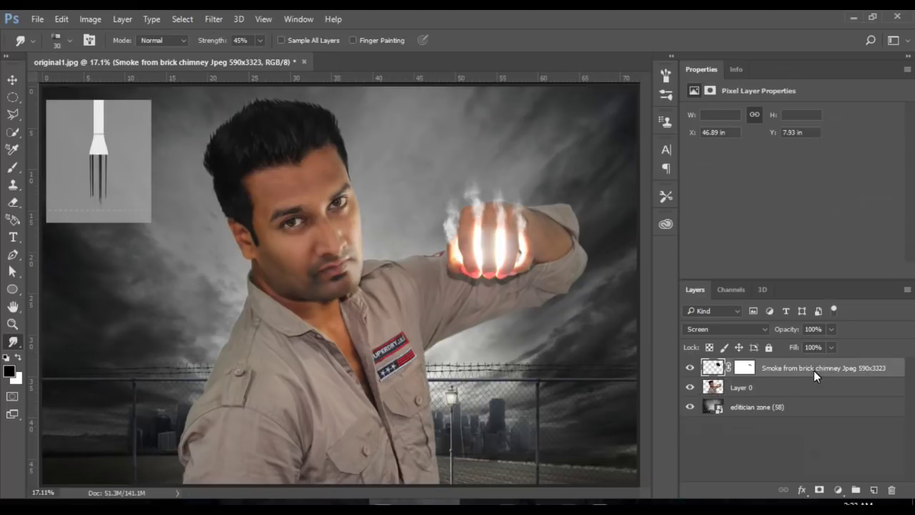
key(ctrl+shift+alt+e)
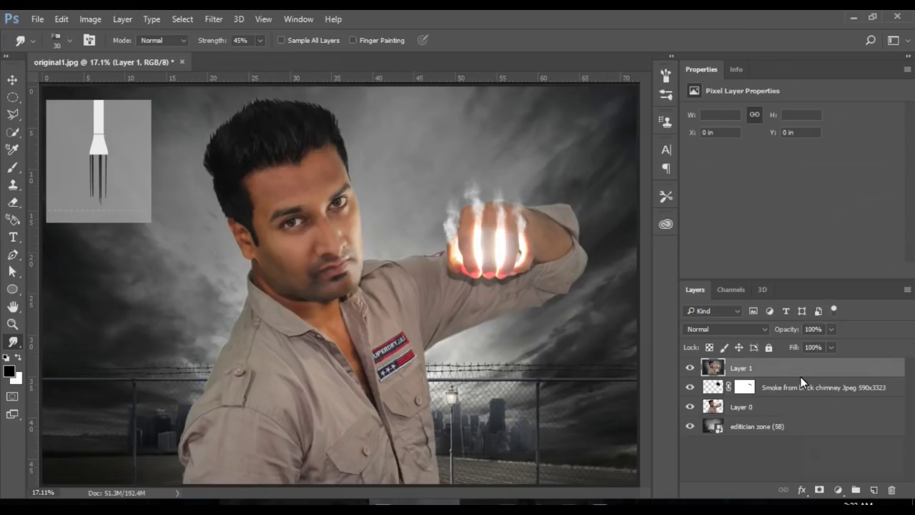
In the Camera Raw Filter, set Temperature -21, Tint 0, Exposure +0.15, and raise Contrast.
click(213, 19)
click(237, 98)
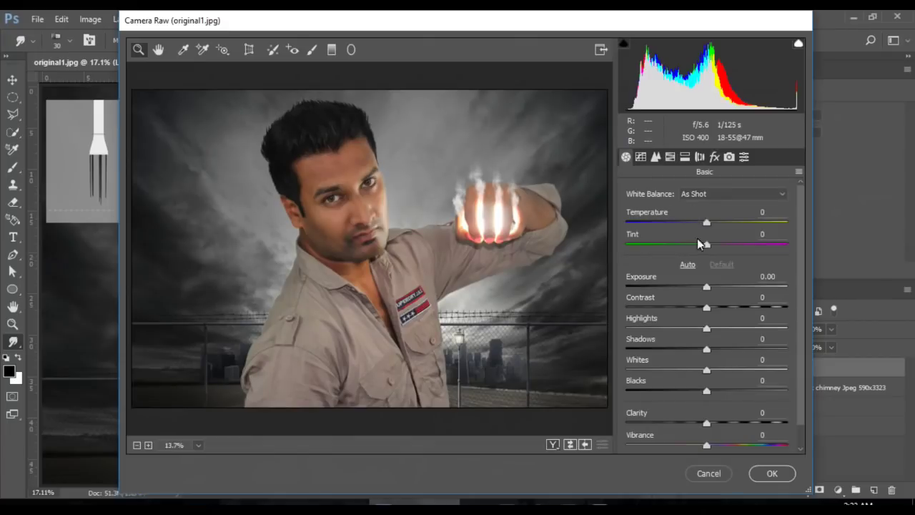
drag(709, 221, 693, 219)
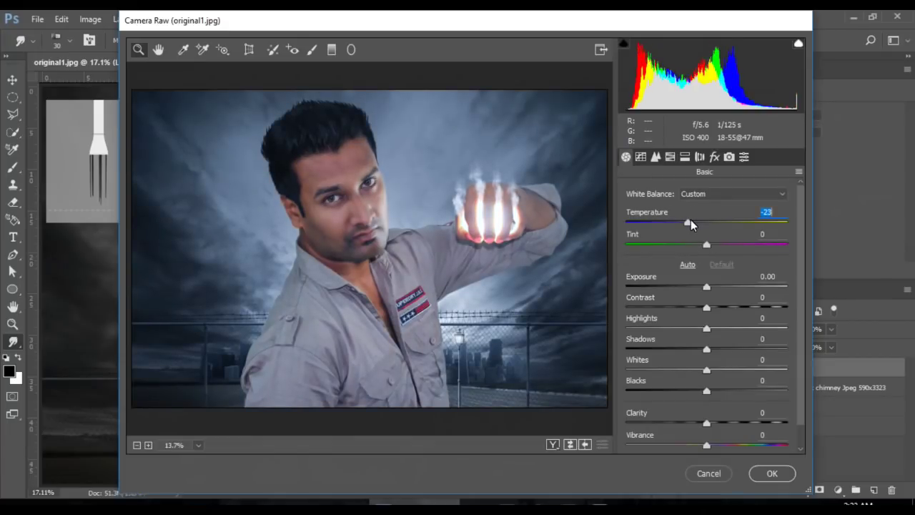
mouse_move(705, 246)
mouse_down()
mouse_move(686, 246)
mouse_move(708, 245)
mouse_up()
drag(707, 290, 710, 290)
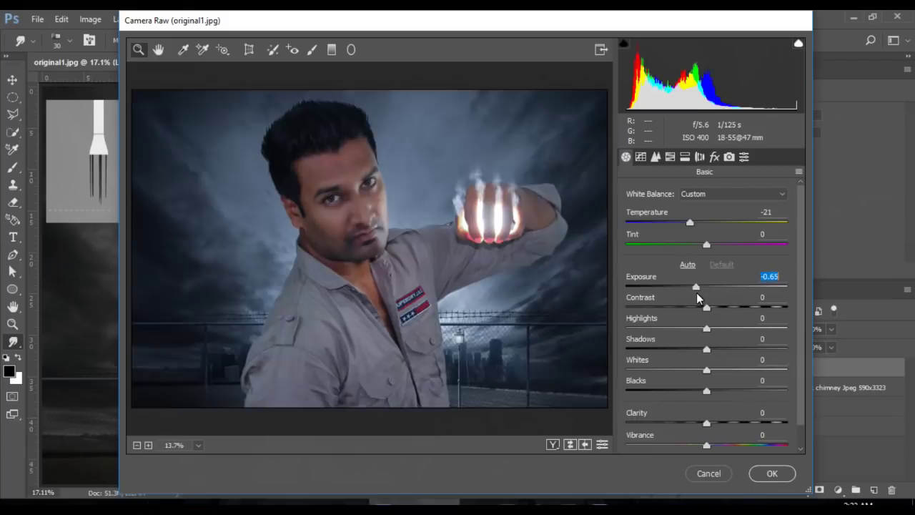
mouse_move(707, 306)
mouse_down()
mouse_move(789, 306)
mouse_move(742, 308)
mouse_move(707, 334)
mouse_move(819, 358)
mouse_up()
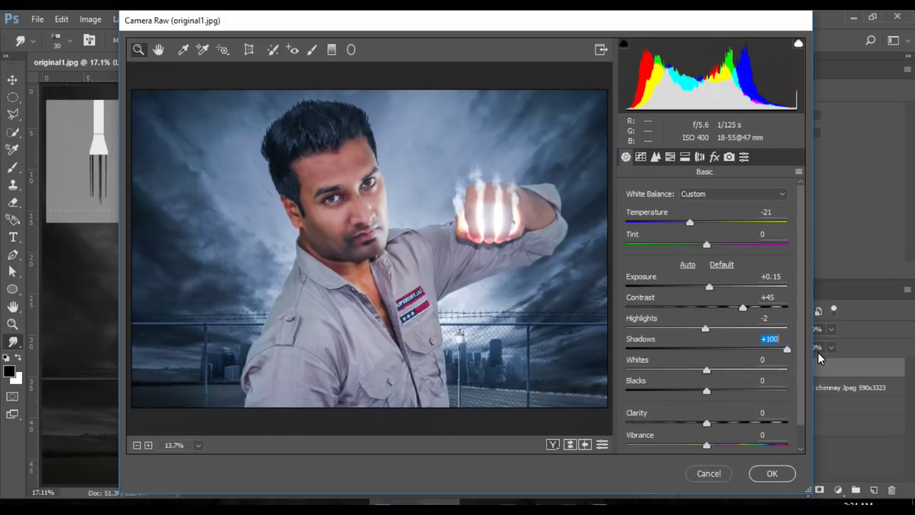
Lower the Whites, raise Clarity, and bring up the HSL / Grayscale panel.
drag(709, 376, 703, 405)
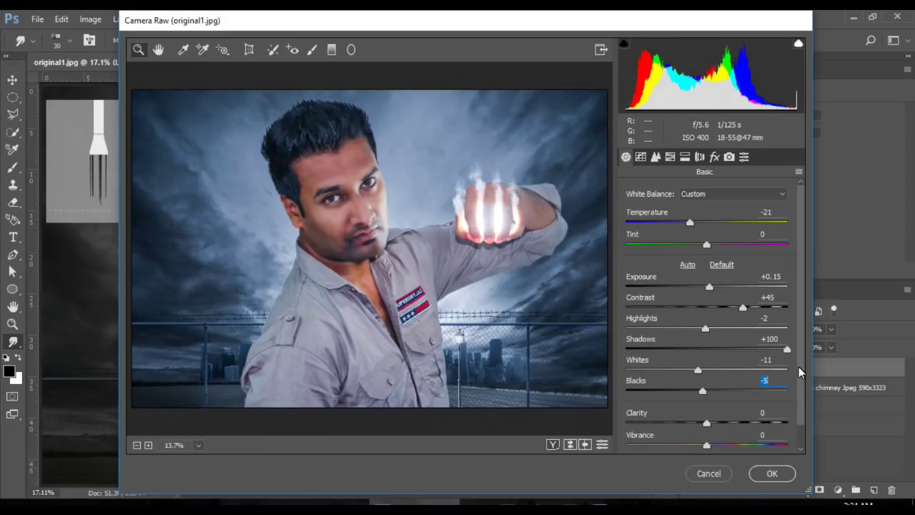
scroll(799, 372, down, 1)
mouse_move(707, 398)
mouse_down()
mouse_move(762, 393)
mouse_move(739, 402)
mouse_move(756, 398)
mouse_up()
click(670, 158)
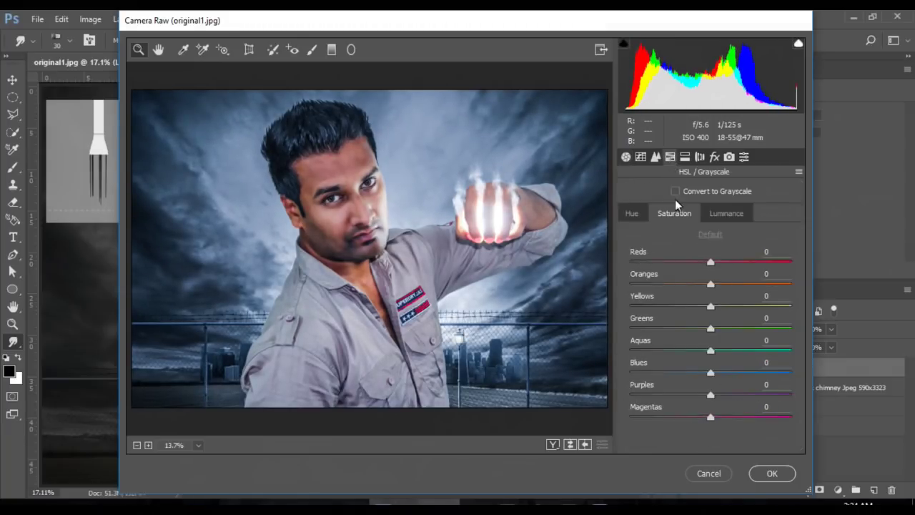
Set Yellows saturation +3, Oranges hue +1, and shift Blues hue to -28.
drag(687, 309, 712, 307)
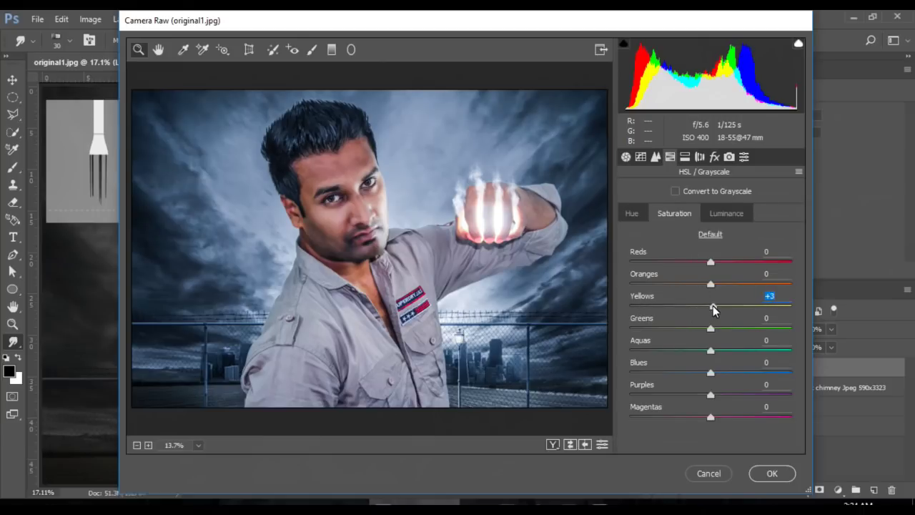
click(631, 215)
click(711, 283)
drag(710, 327, 714, 329)
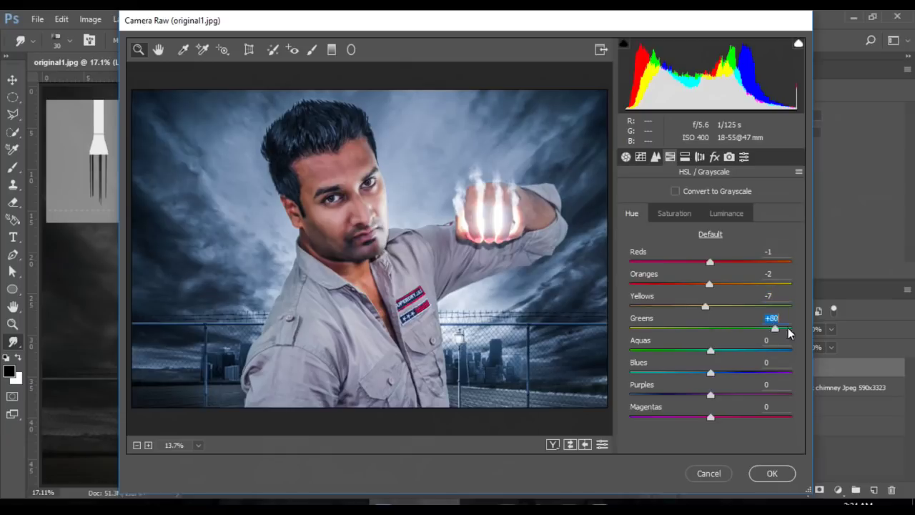
click(710, 349)
drag(710, 372, 684, 390)
Desaturate the reds and oranges, then brighten their luminance and adjust yellows and greens.
click(674, 213)
mouse_move(709, 262)
mouse_down()
mouse_move(759, 277)
mouse_move(685, 301)
mouse_move(696, 304)
mouse_up()
mouse_move(721, 261)
mouse_down()
mouse_move(680, 263)
mouse_move(679, 286)
mouse_move(716, 307)
mouse_move(711, 329)
mouse_move(768, 374)
mouse_up()
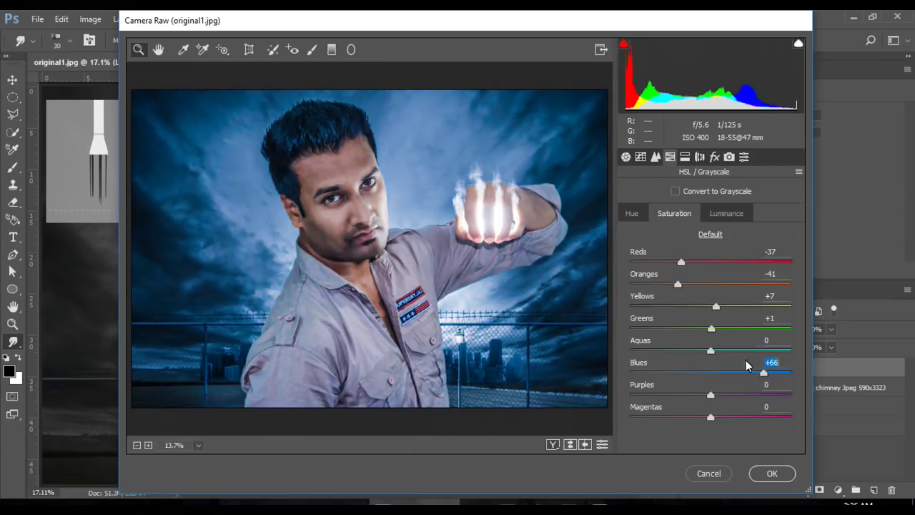
click(727, 213)
drag(710, 262, 754, 262)
click(776, 284)
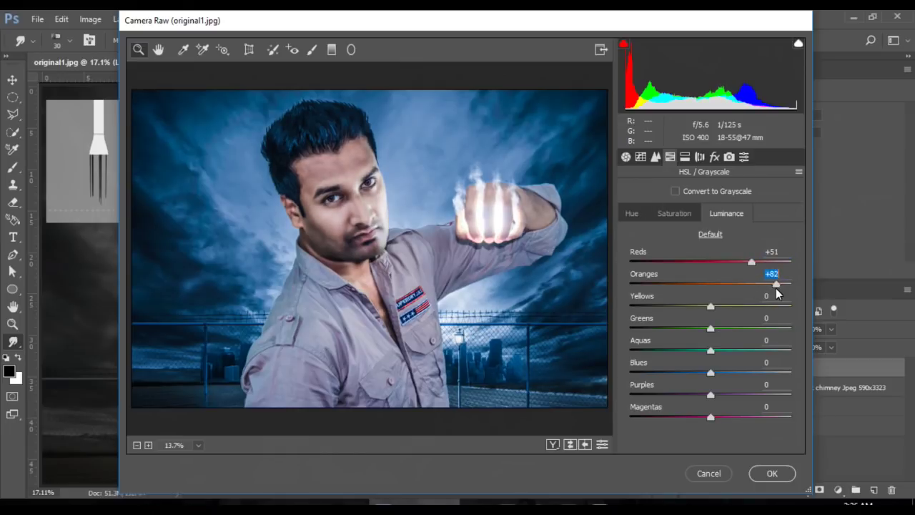
drag(711, 306, 674, 328)
Set aquas, purples and magentas luminance, apply the Camera Raw grade, and duplicate the layer.
text(3)
key(Tab)
key(Down)
key(Down)
key(Down)
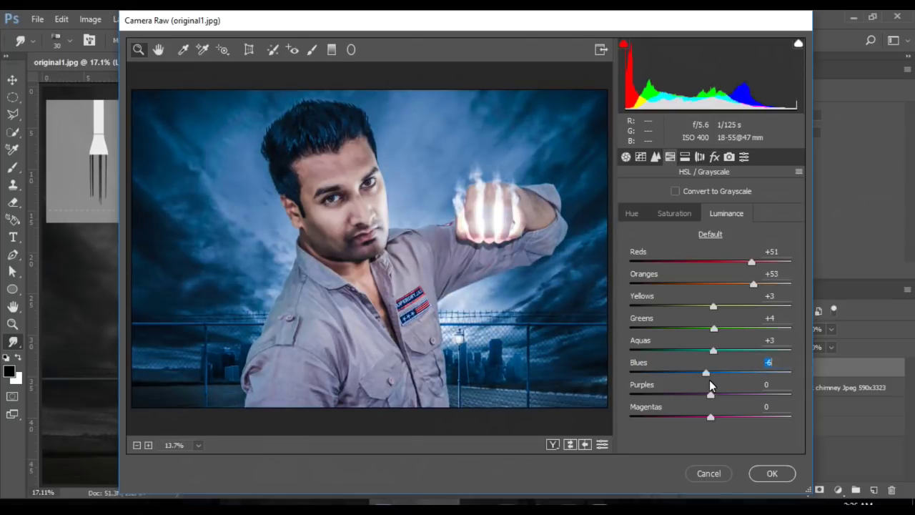
key(Tab)
drag(710, 396, 630, 397)
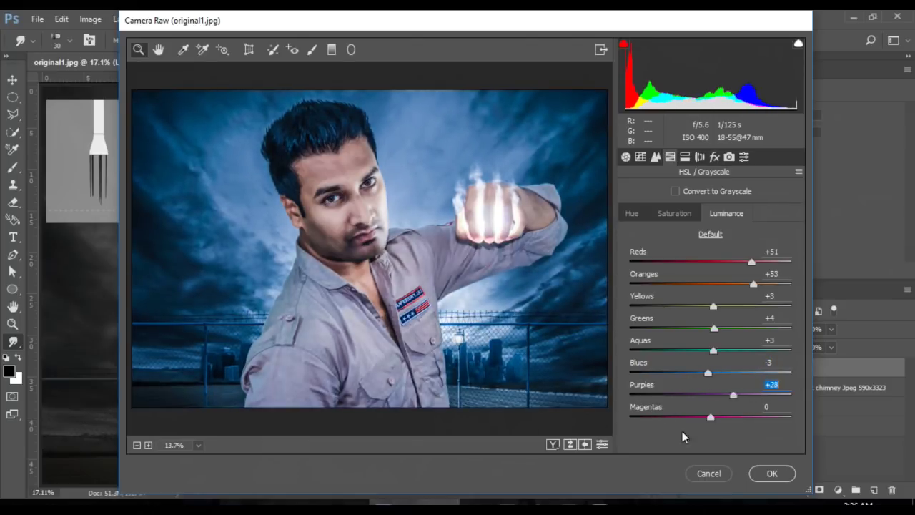
mouse_move(711, 417)
mouse_down()
mouse_move(770, 432)
mouse_move(693, 443)
mouse_move(709, 416)
mouse_up()
click(674, 215)
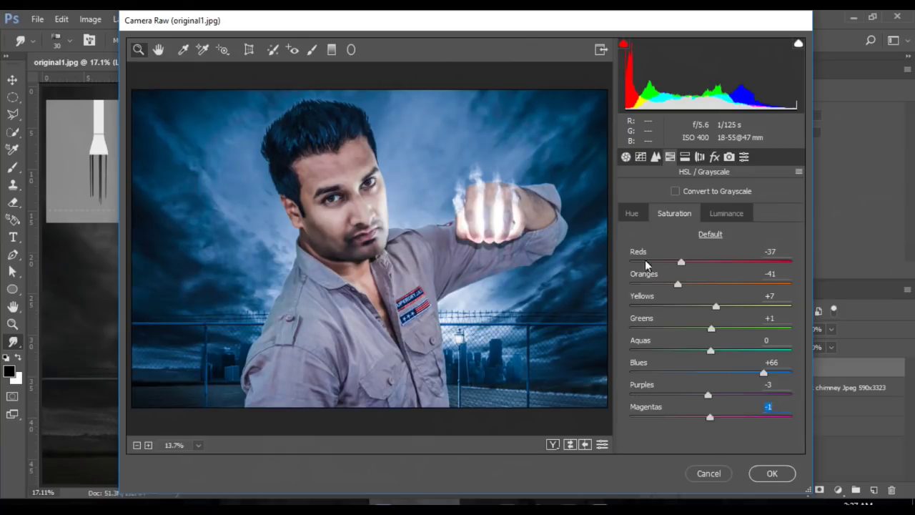
key(Return)
key(ctrl+j)
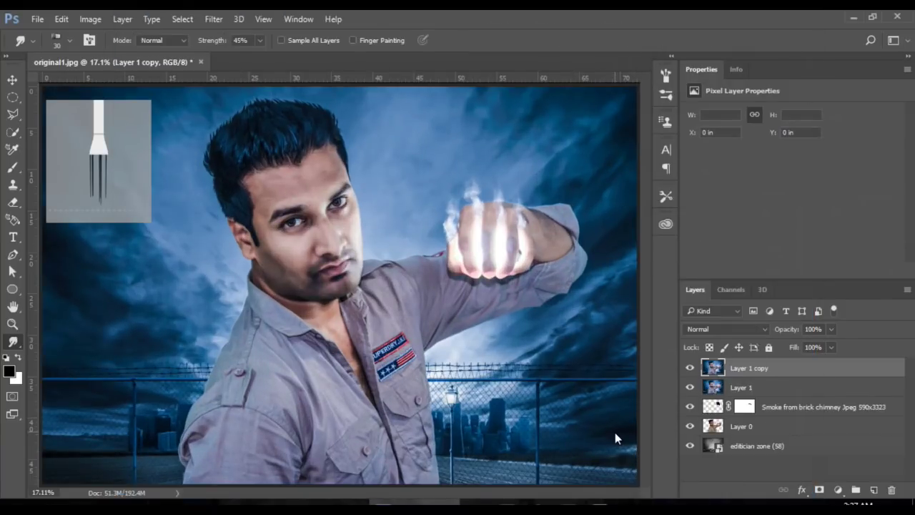
Apply Color Efex Pro 4's Detail Extractor at 35%, Contrast 22%, Saturation 42%.
click(211, 18)
mouse_move(238, 301)
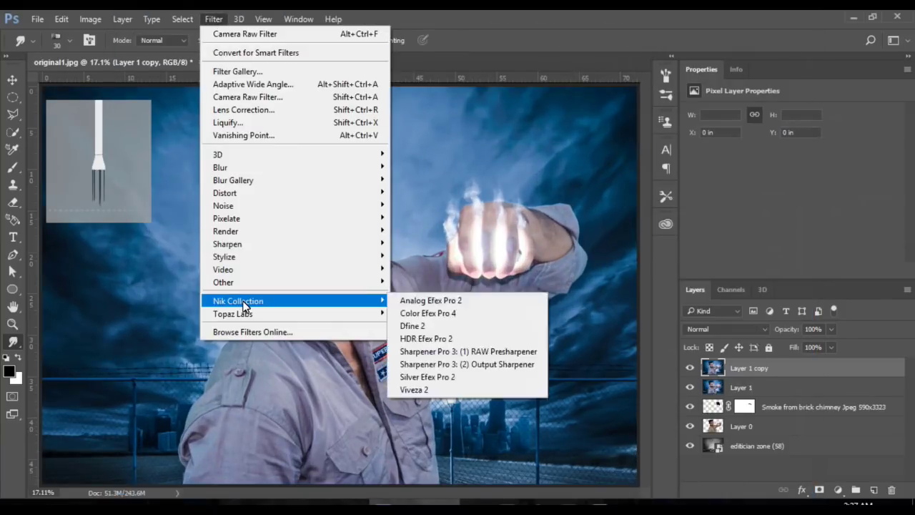
click(432, 320)
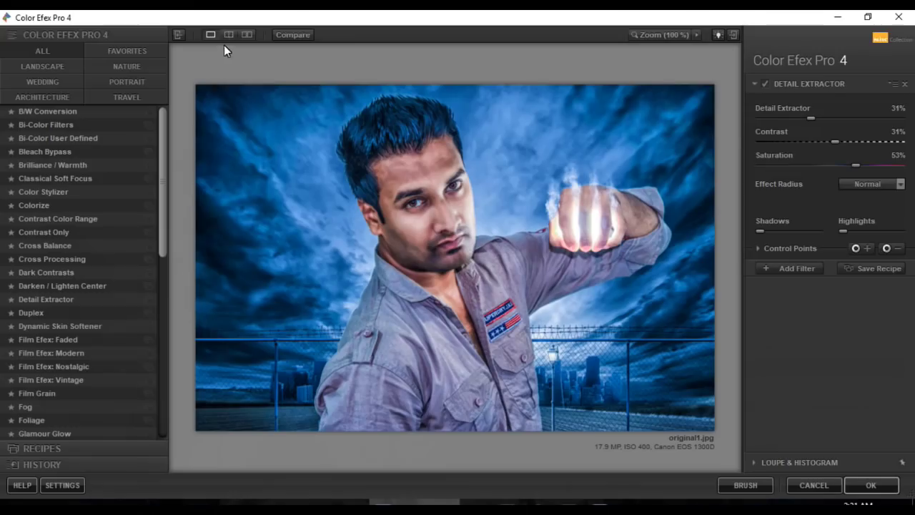
click(246, 35)
click(102, 125)
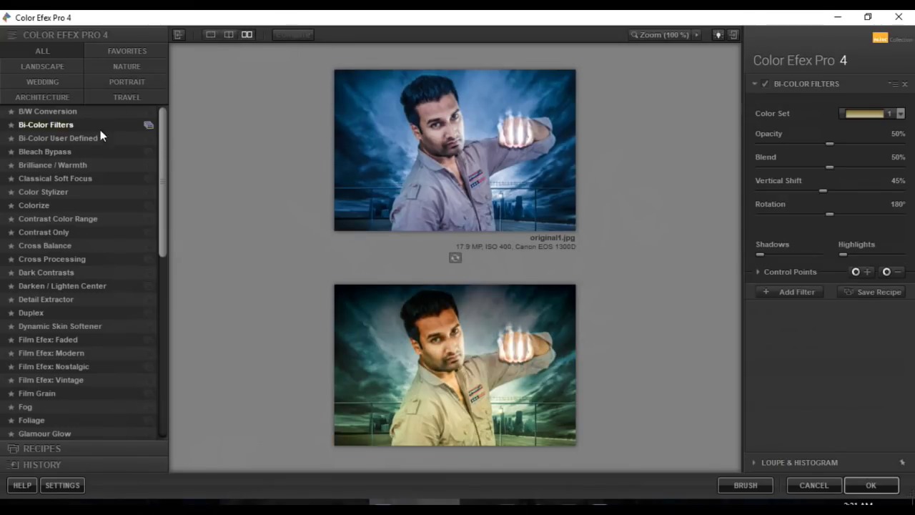
click(91, 154)
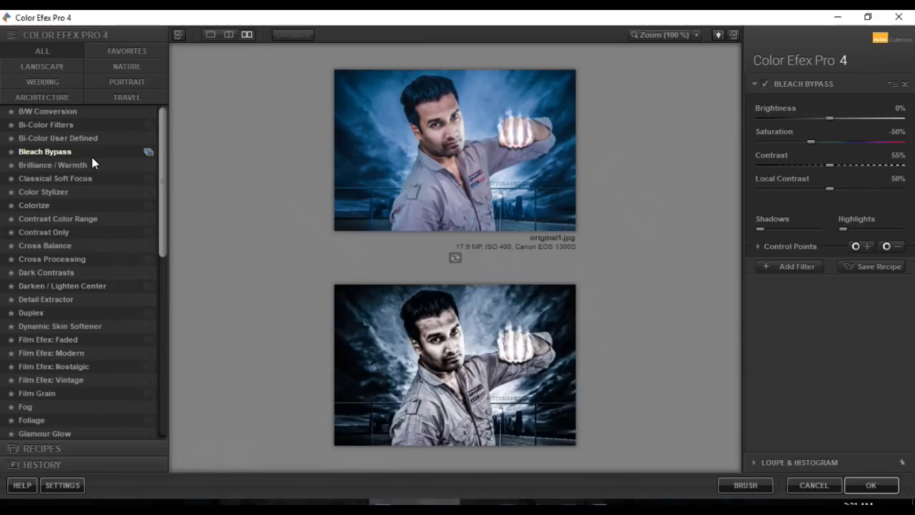
click(91, 165)
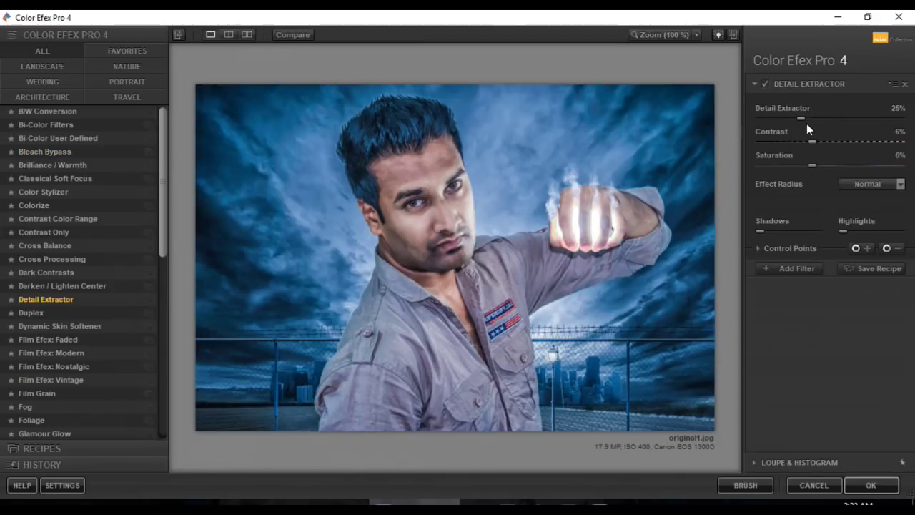
mouse_move(802, 118)
mouse_down()
mouse_move(837, 115)
mouse_move(817, 118)
mouse_move(835, 143)
mouse_move(867, 140)
mouse_move(826, 142)
mouse_move(817, 165)
mouse_move(857, 167)
mouse_move(849, 166)
mouse_up()
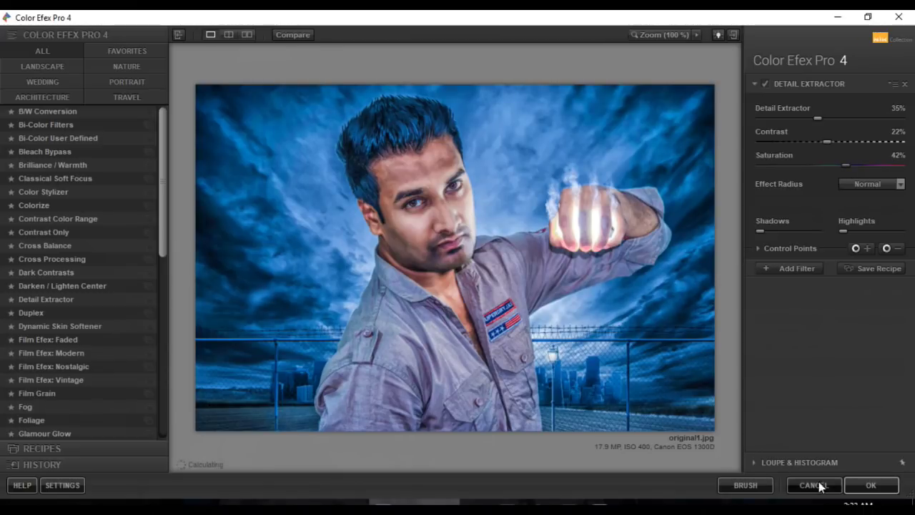
click(871, 485)
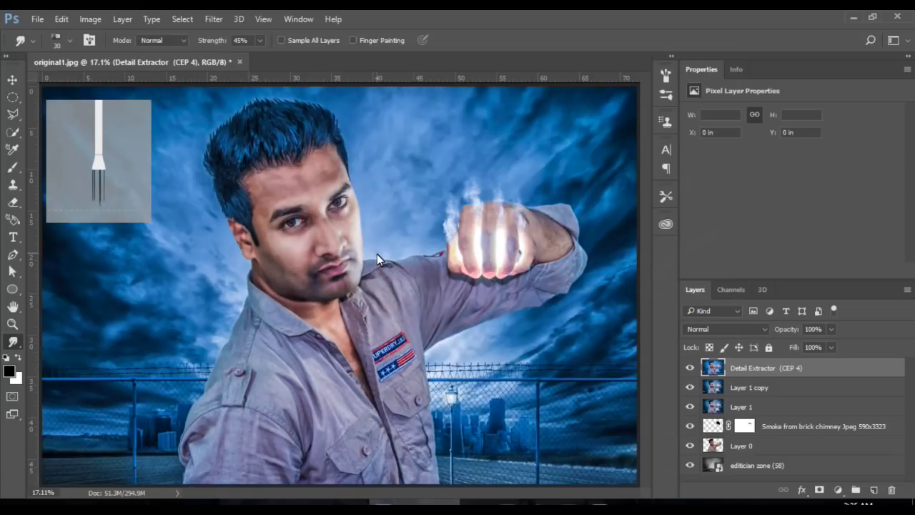
With a large eraser brush, remove the Detail Extractor effect from the man's forehead.
click(13, 204)
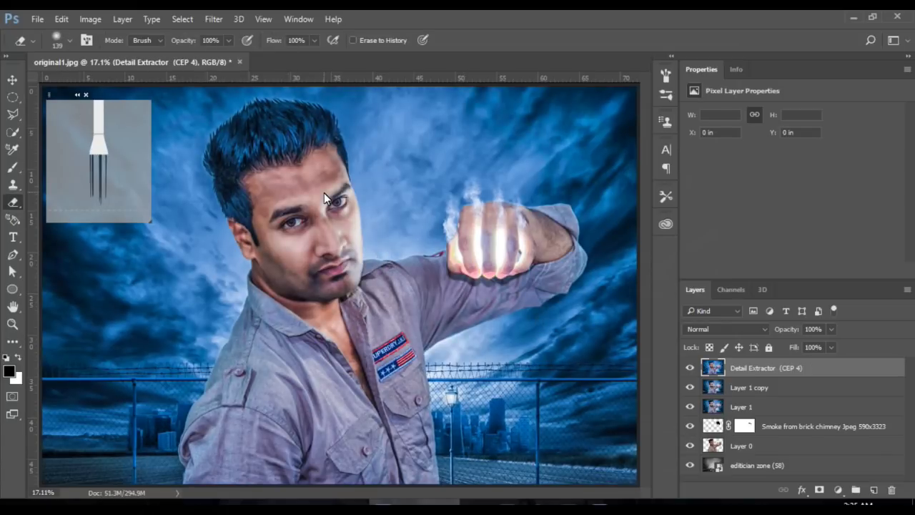
key(ctrl+plus)
key(ctrl+plus)
drag(324, 192, 367, 237)
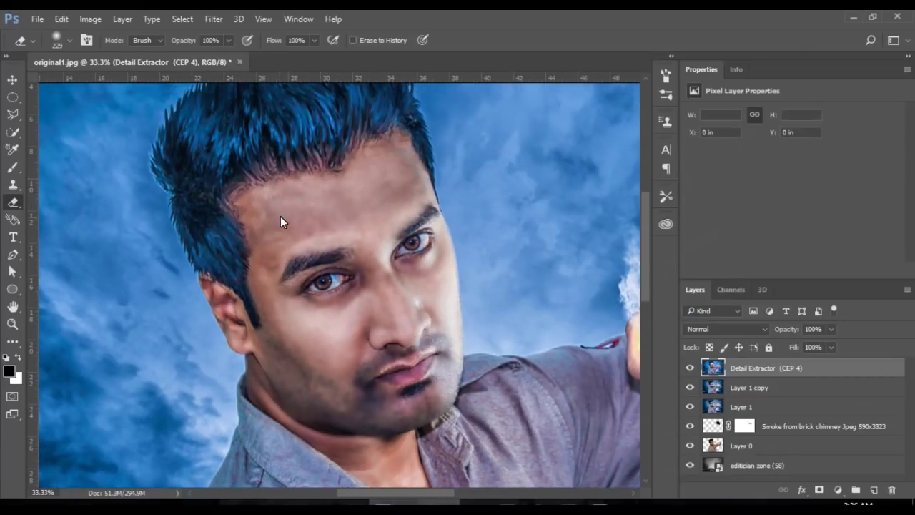
mouse_move(281, 232)
mouse_down()
mouse_move(305, 223)
mouse_move(258, 226)
mouse_up()
scroll(382, 297, down, 2)
scroll(271, 240, down, 2)
scroll(271, 240, down, 2)
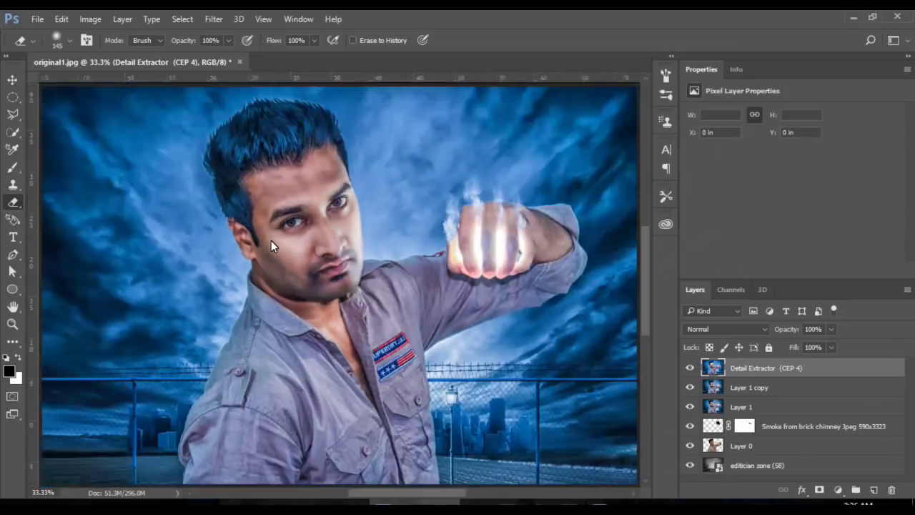
Save the composite as a JPEG named '1' in Downloads at maximum quality 12.
click(37, 19)
click(66, 165)
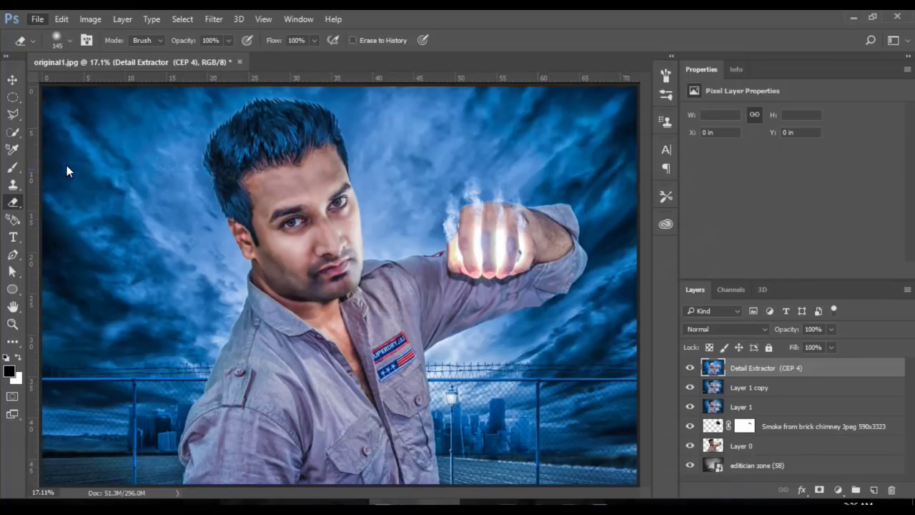
click(138, 353)
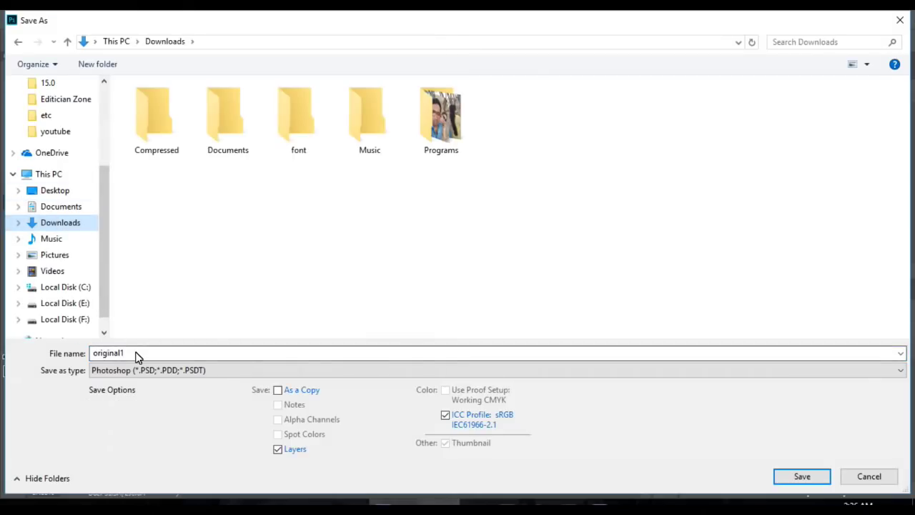
double_click(128, 353)
text(1)
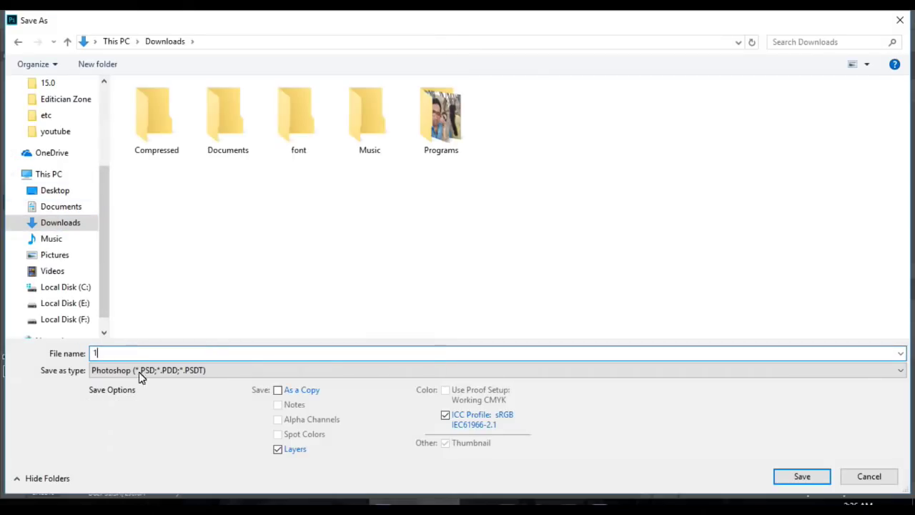
click(143, 376)
click(133, 235)
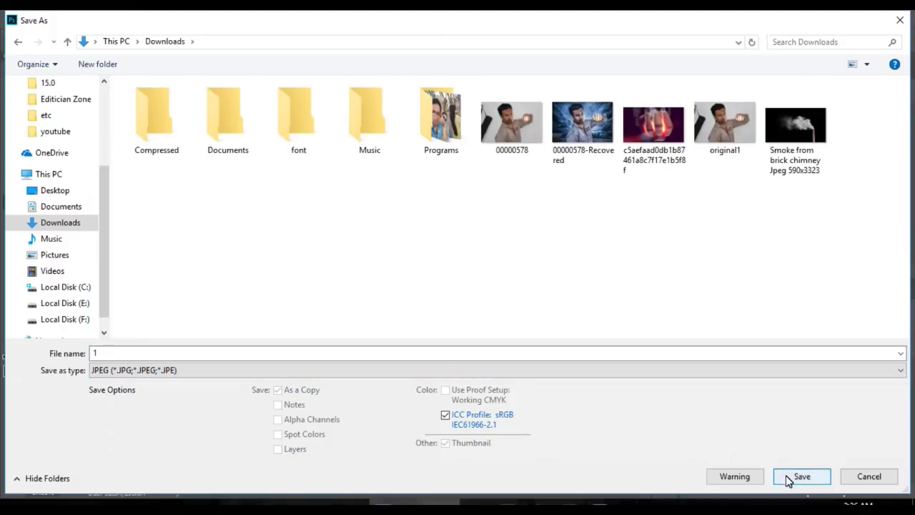
click(786, 476)
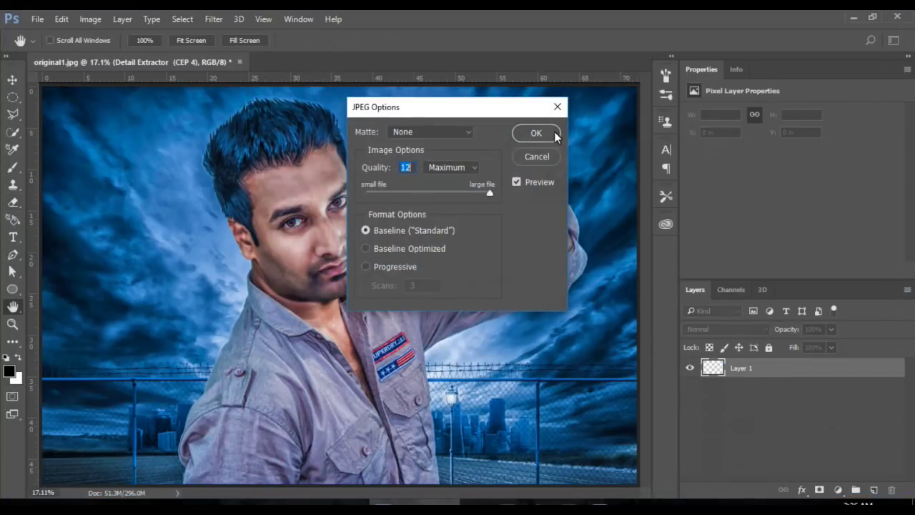
click(547, 136)
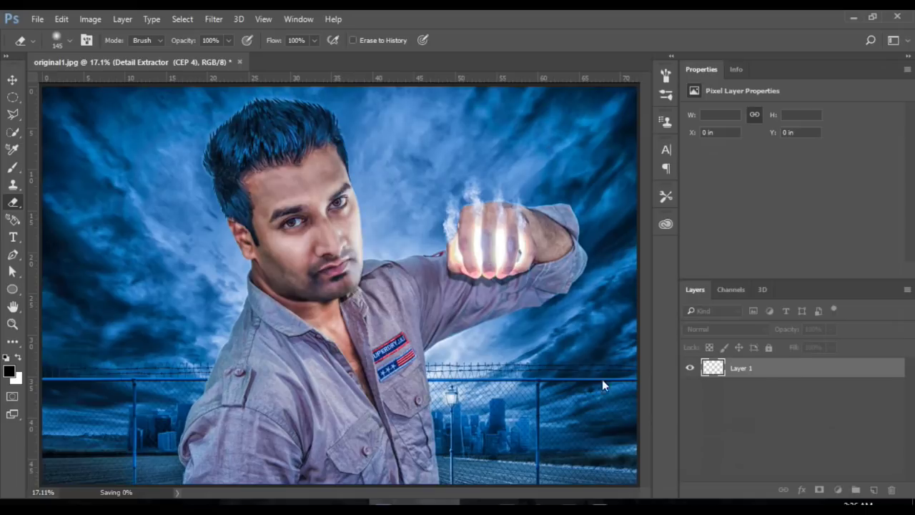